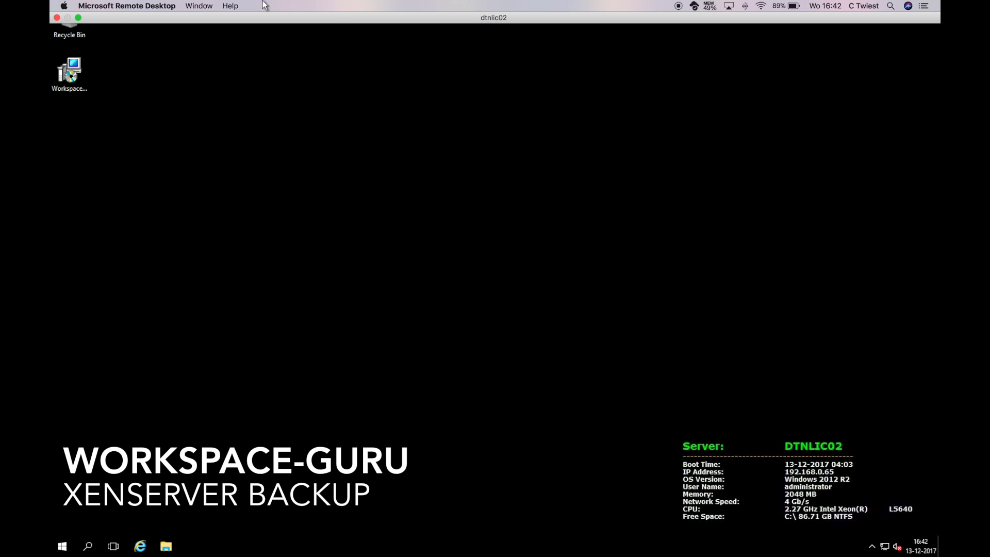
Install the XenServer Backup .msi package and launch XenServer Backup from the Start menu.
left_click(76, 80)
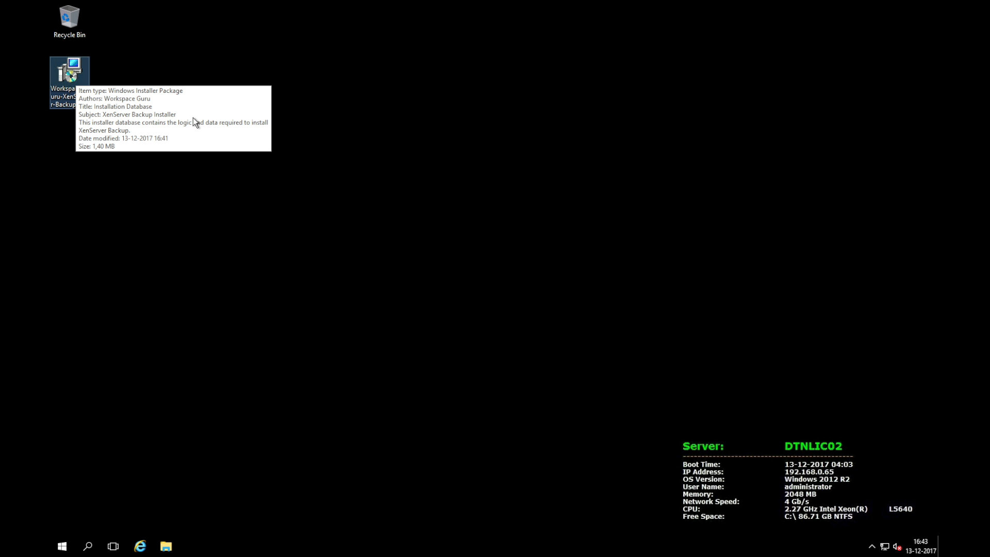
left_click(133, 98)
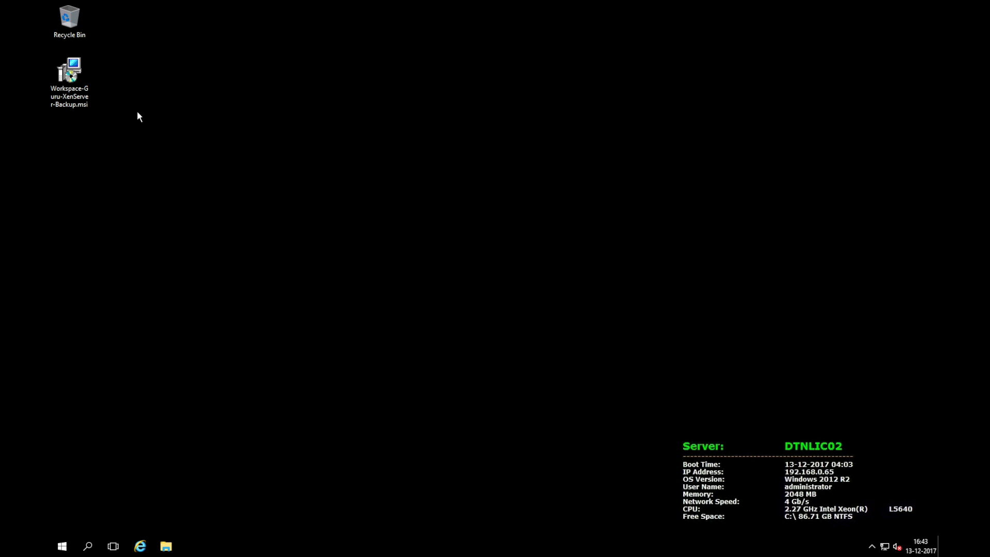
double_click(70, 89)
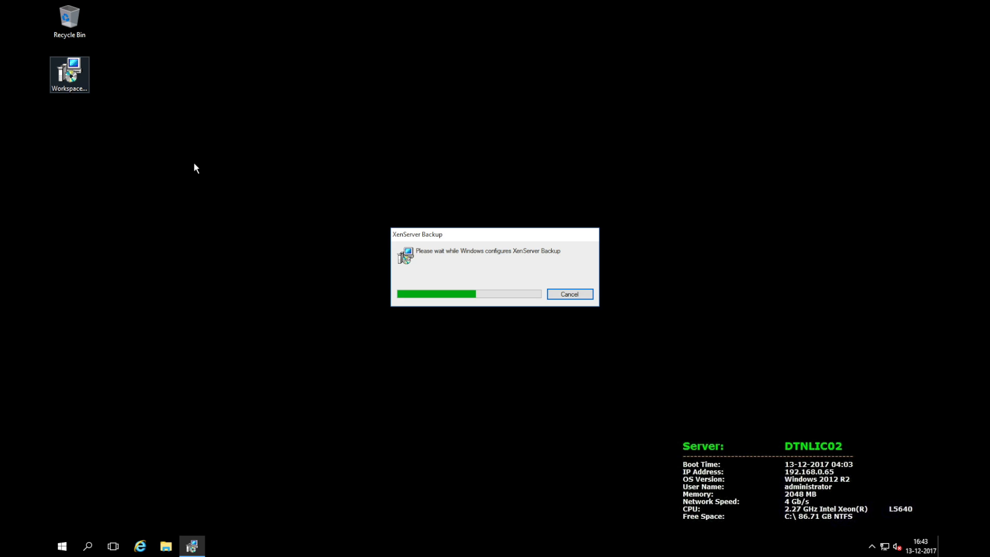
left_click(216, 187)
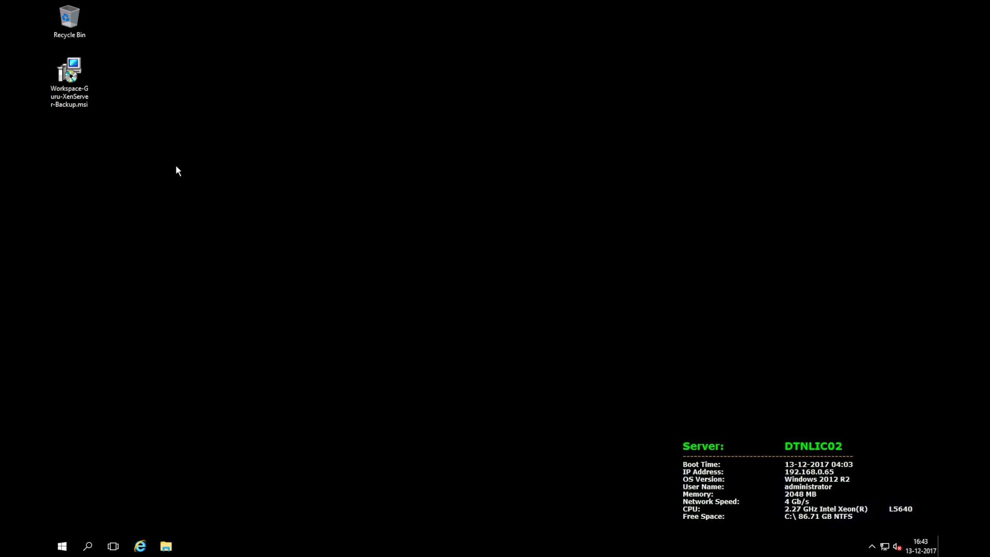
left_click(60, 547)
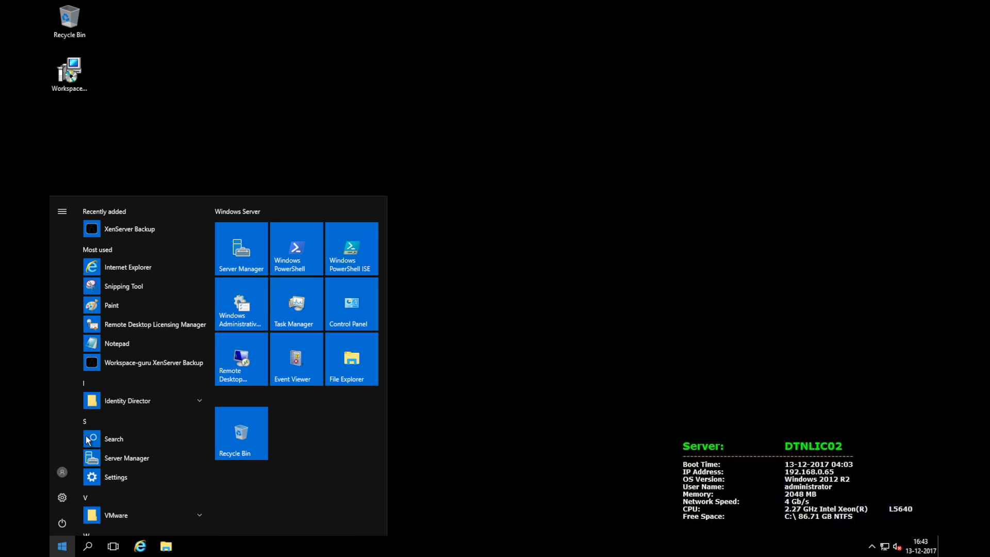
left_click(138, 230)
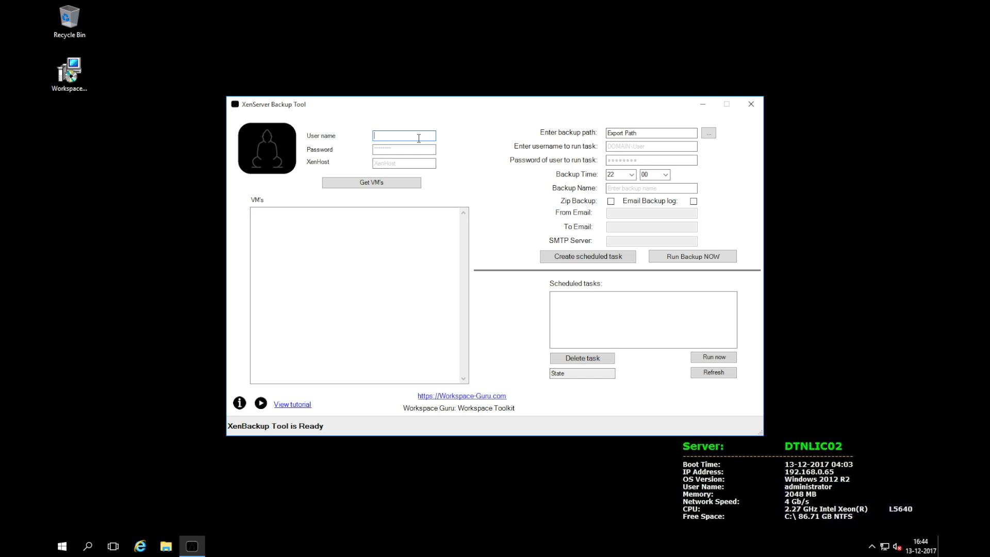
Log in as root with the account password to host dtnxs001 and load its VM list.
type("root")
key("Tab")
type("p*******")
key("Tab")
type("dtnxs001")
left_click(377, 187)
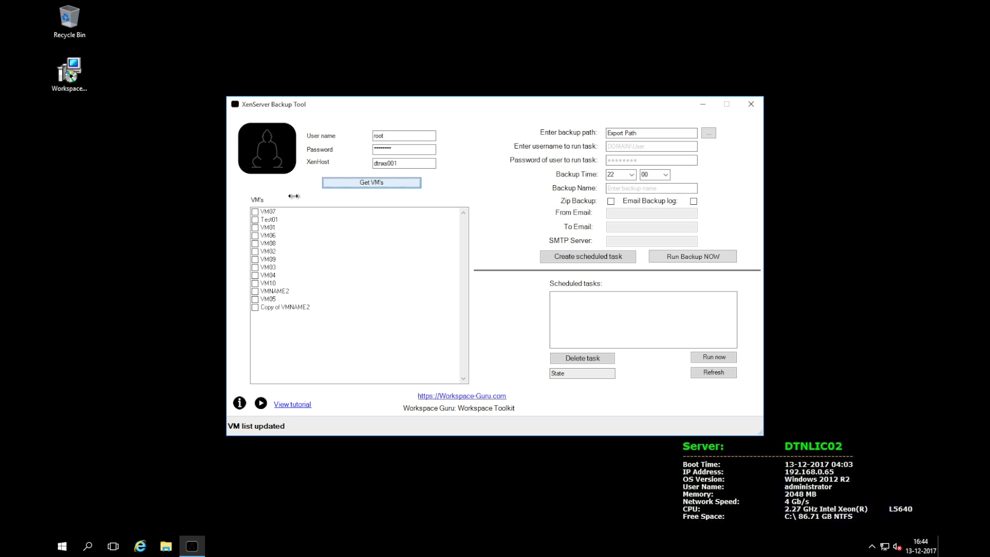
Check VM07, Copy of VMNAME2 and VM03 for backup.
left_click(255, 211)
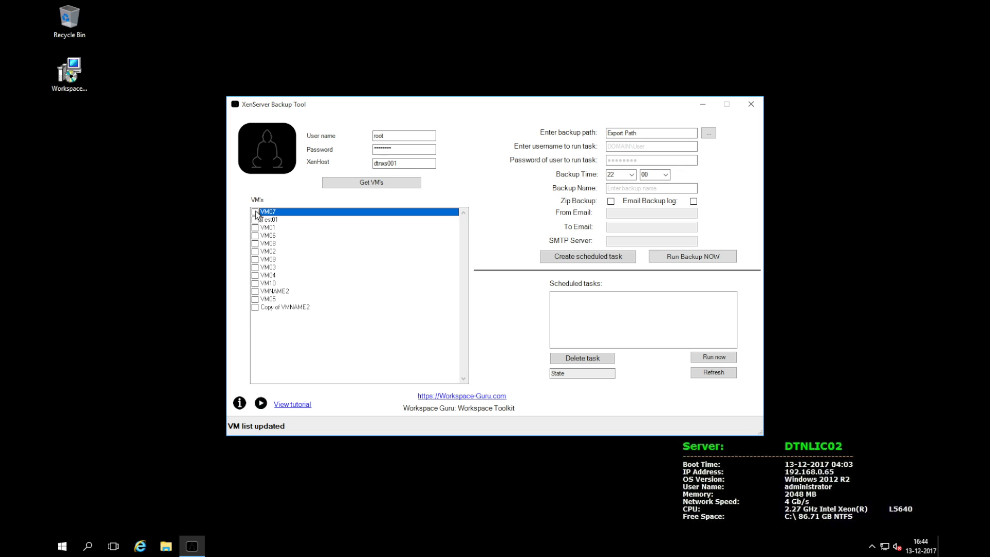
left_click(255, 308)
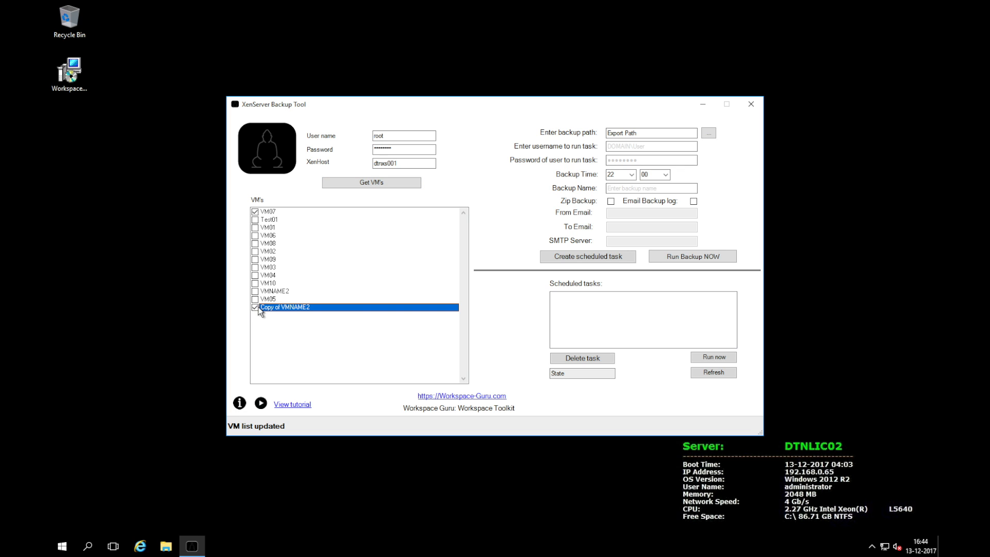
left_click(256, 268)
left_click(255, 267)
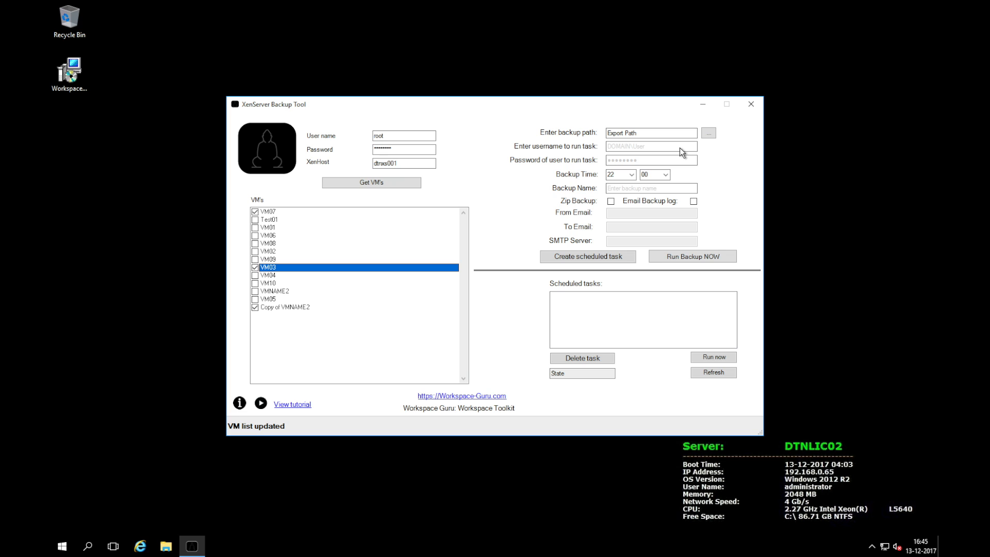
left_click(708, 134)
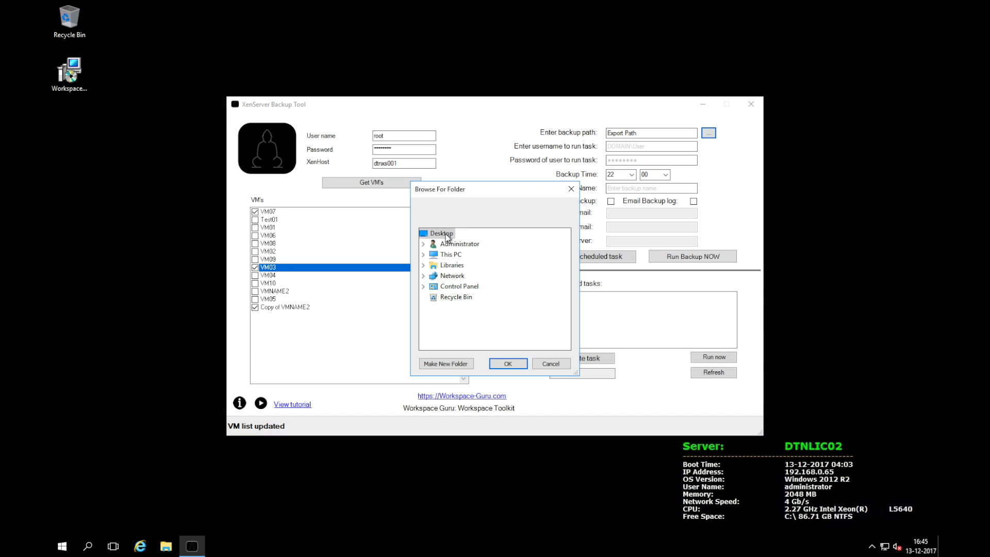
Back up the checked VMs as a zip onto the Desktop and open XenBackup-2017-12-13.zip.
left_click(513, 363)
left_click(618, 201)
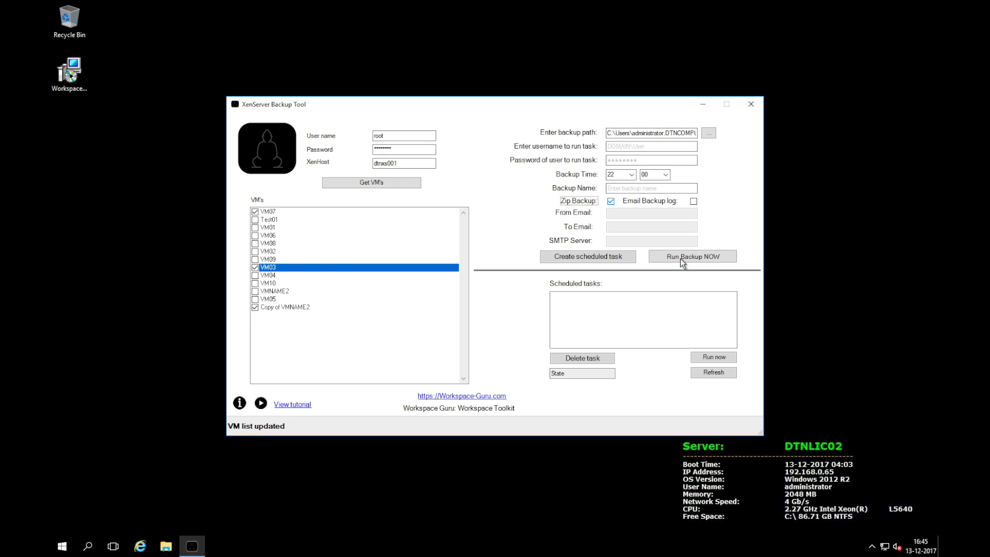
left_click(680, 258)
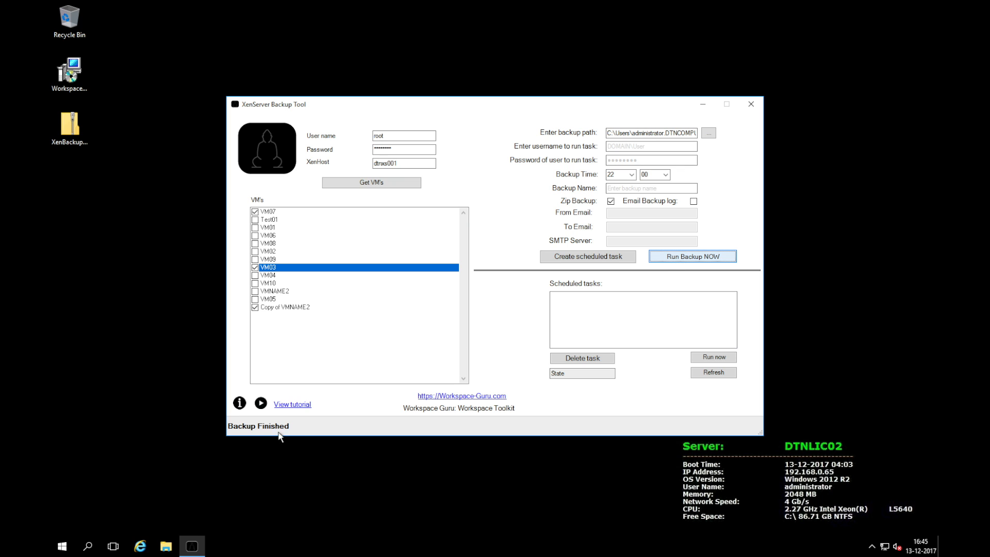
double_click(75, 132)
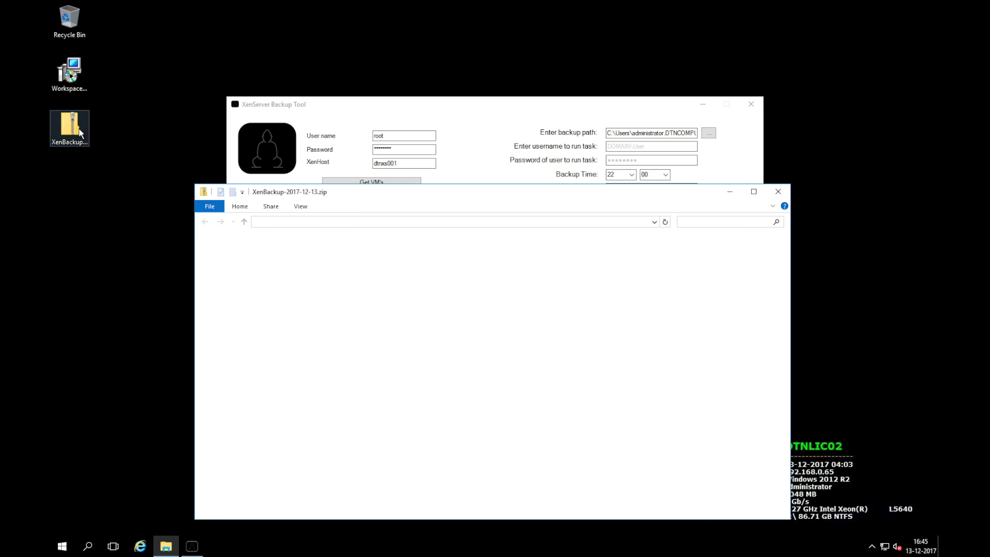
Check the Copy of VMNAME2 folder holds its .xva backup, then close the archive window.
double_click(315, 256)
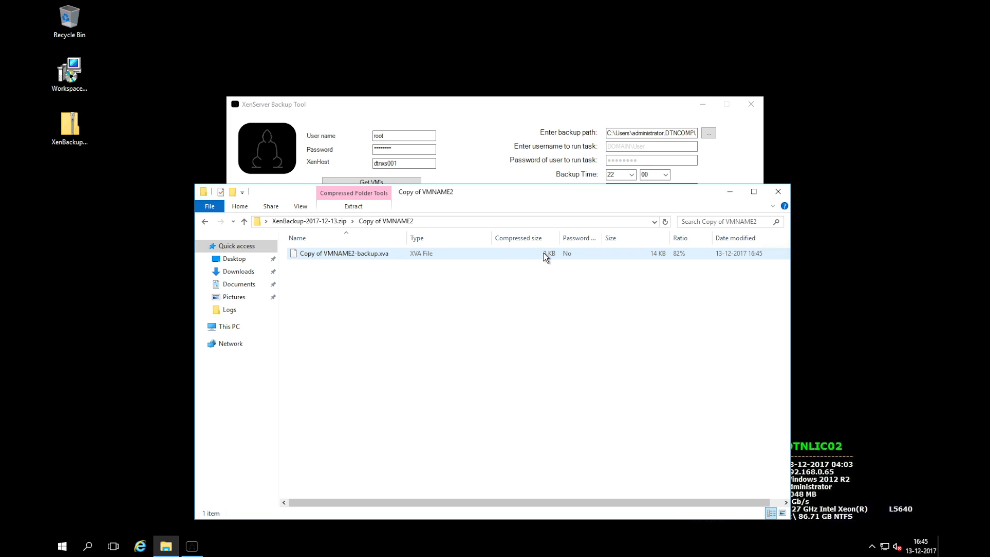
left_click(779, 191)
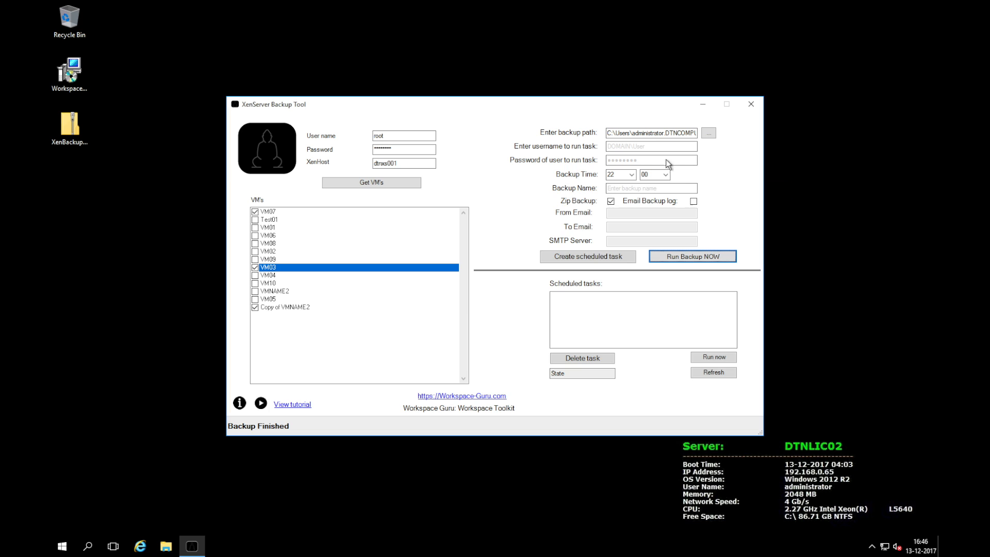
left_click(694, 202)
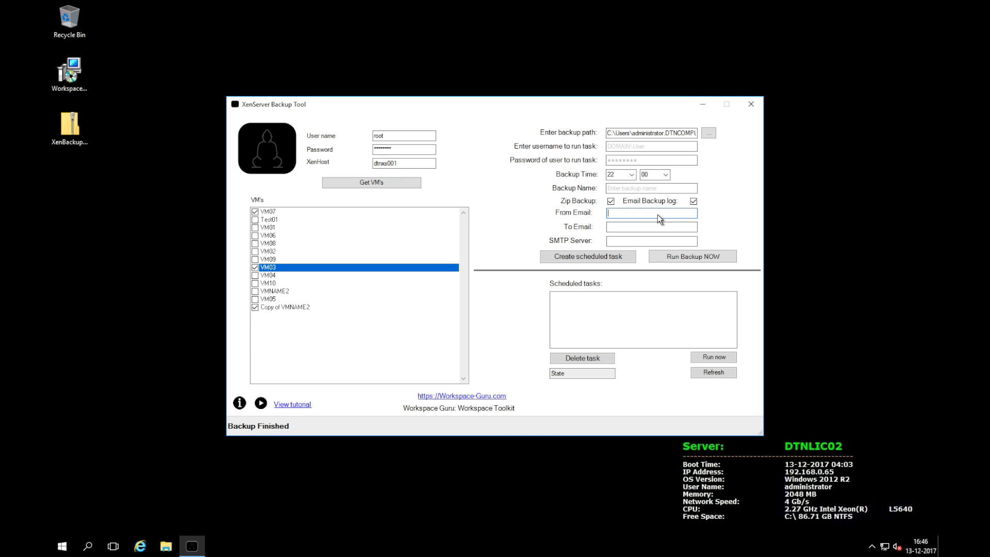
Enter the sender and recipient e-mail addresses and SMTP server dtnsyn02, then run an e-mailed backup.
key("Tab")
type("chris")
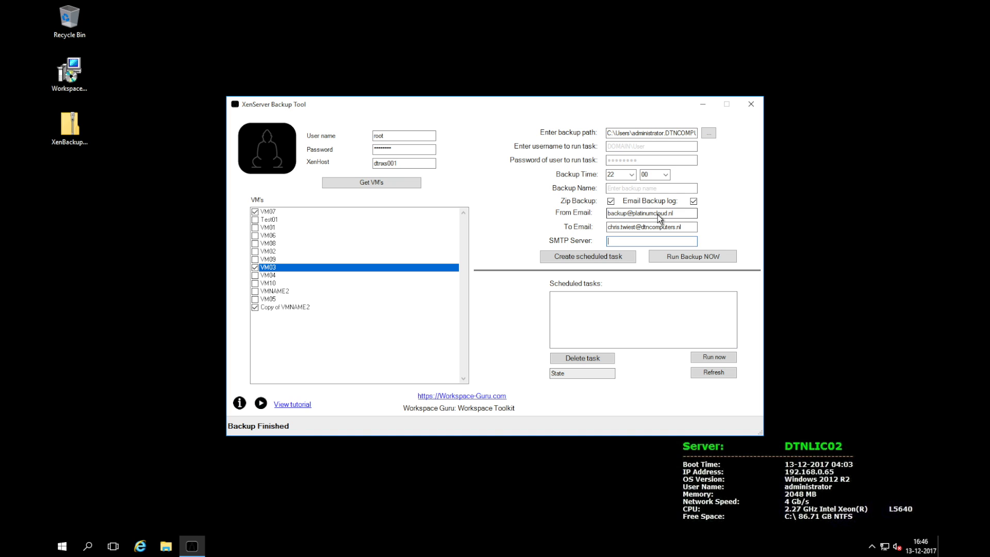
type("dtnsyn02")
left_click(686, 256)
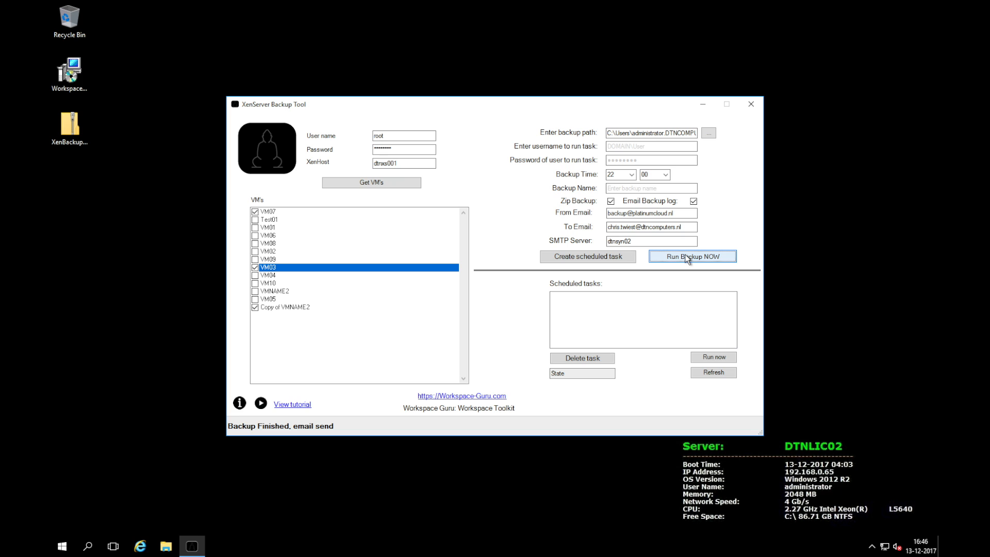
left_click(621, 147)
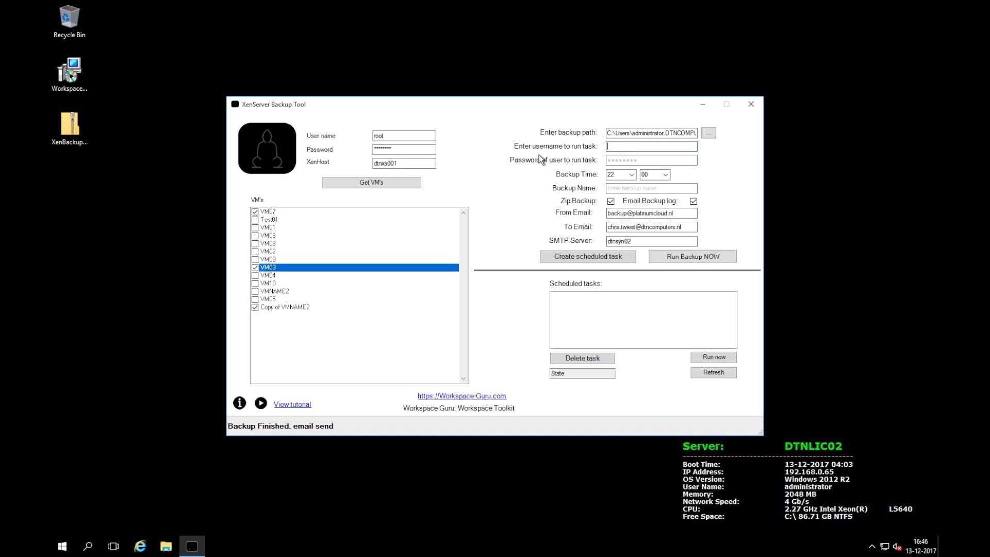
Enter the administrator account and its password for the task, with backup time 21:30.
type("DTNCOMPUTERS\\administrator")
key("Tab")
type("••••••••")
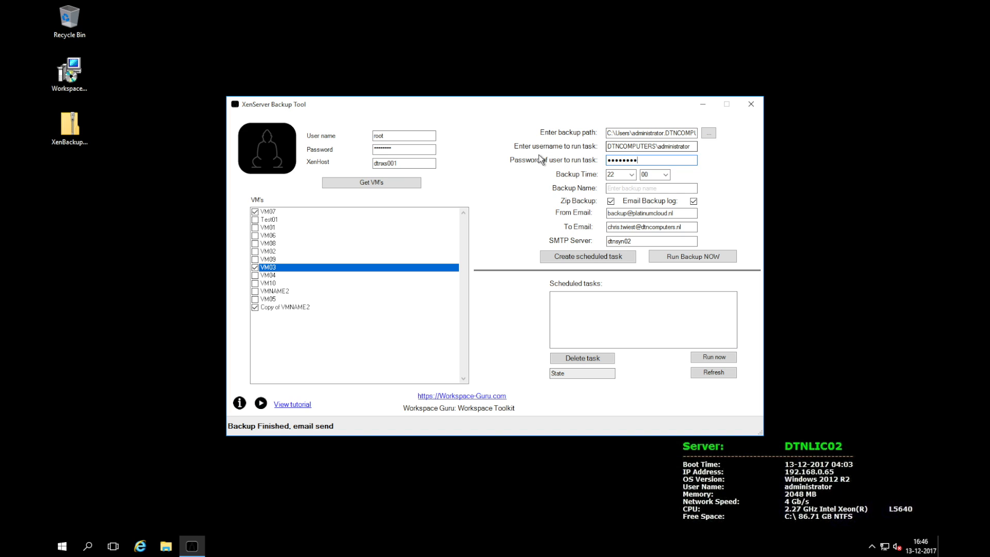
left_click(633, 176)
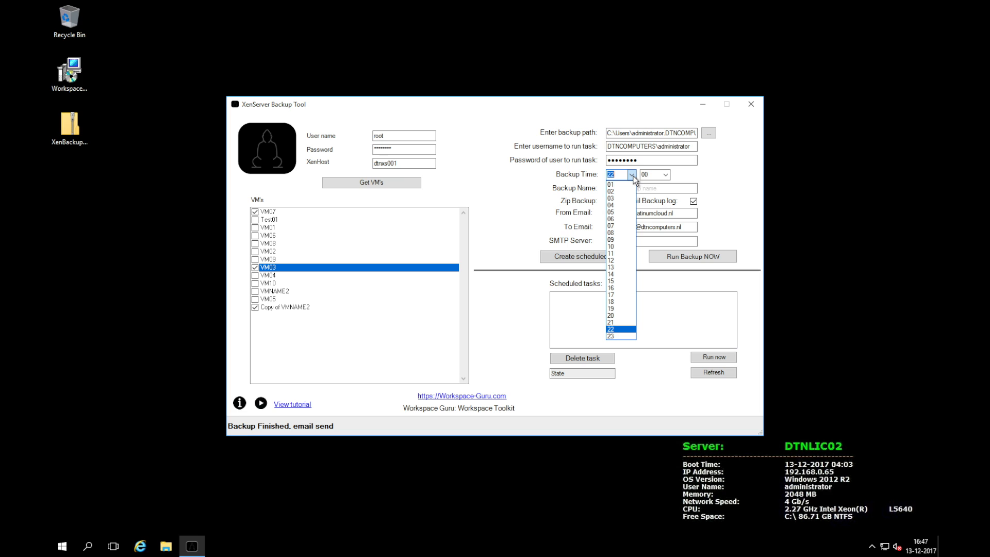
left_click(614, 322)
left_click(664, 177)
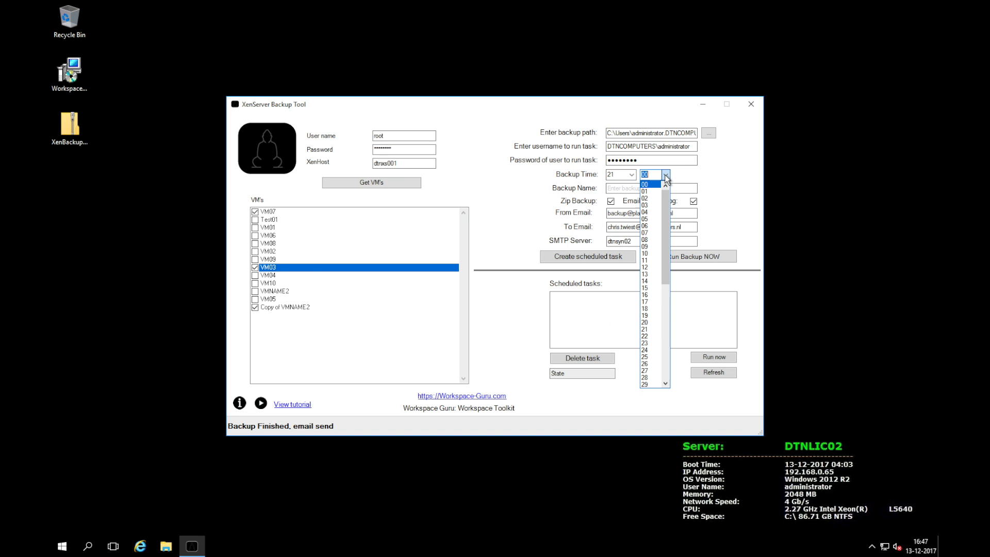
scroll(647, 322, "down", 1)
scroll(647, 335, "down", 3)
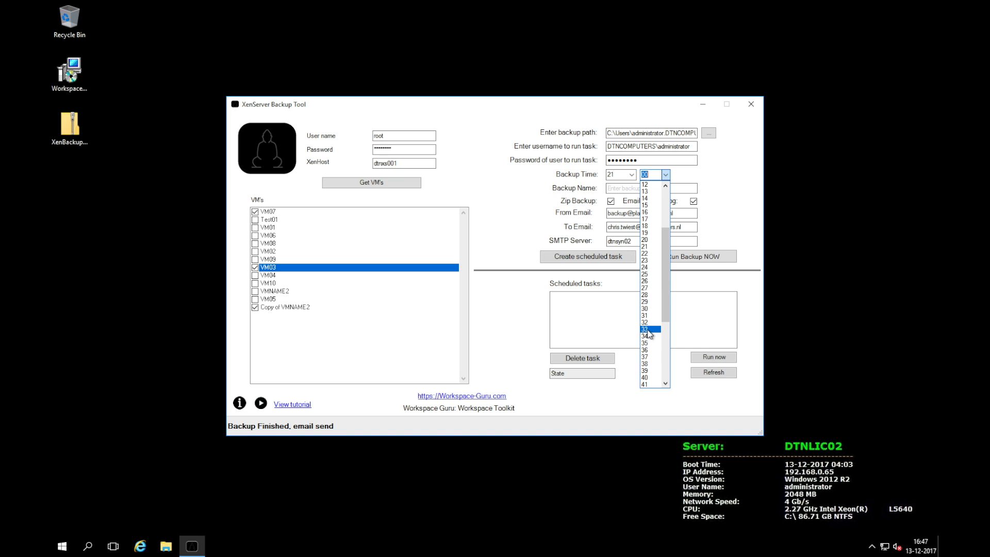
left_click(648, 309)
Name the backup Windows Backup and create the scheduled task.
left_click(644, 189)
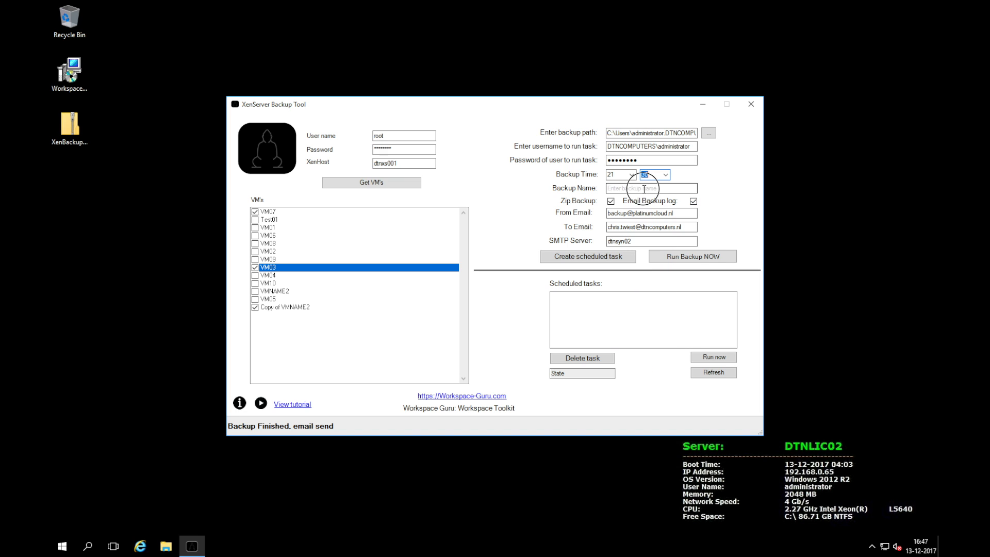
type("Windows Backup")
left_click(602, 257)
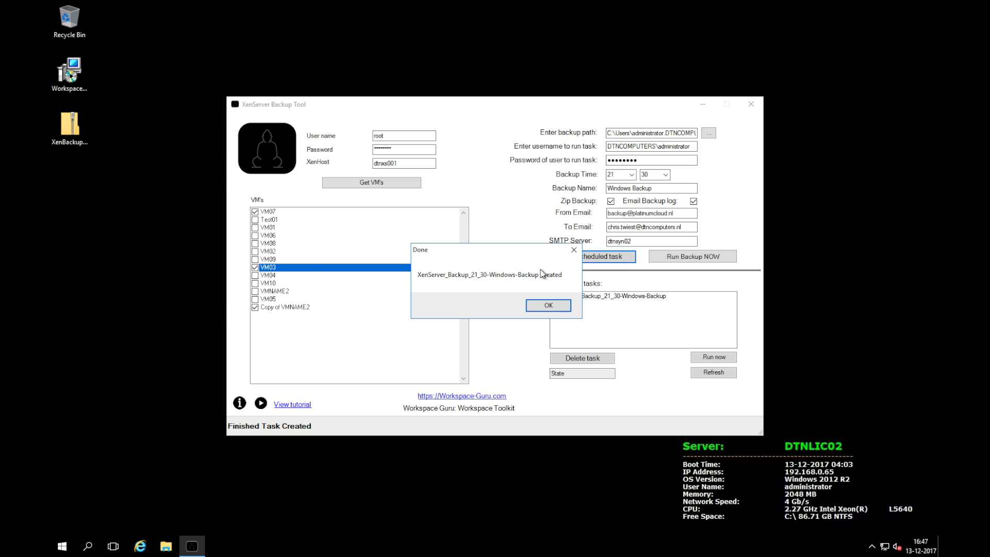
Select the XenServer_Backup_21_30-Windows-Backup task and run it immediately.
left_click(545, 305)
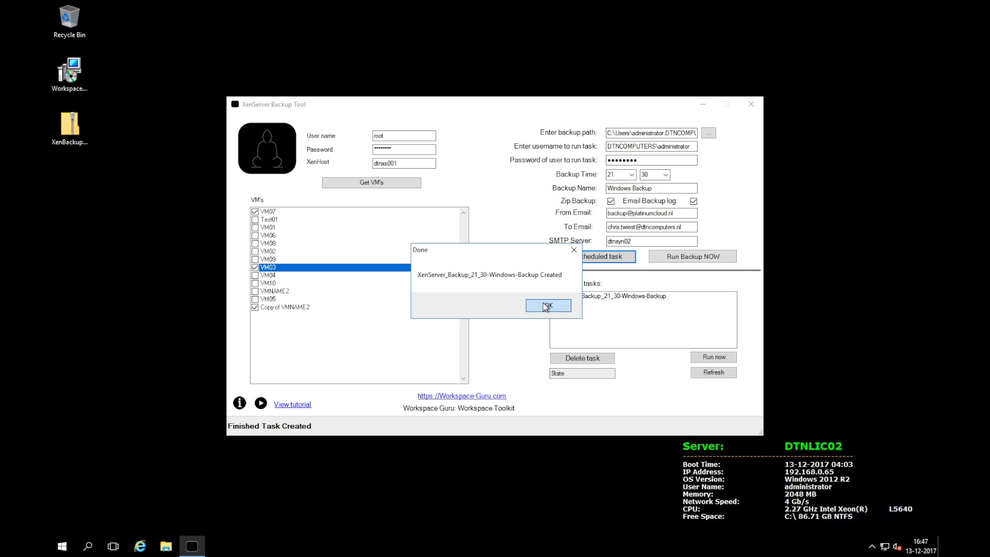
left_click(630, 298)
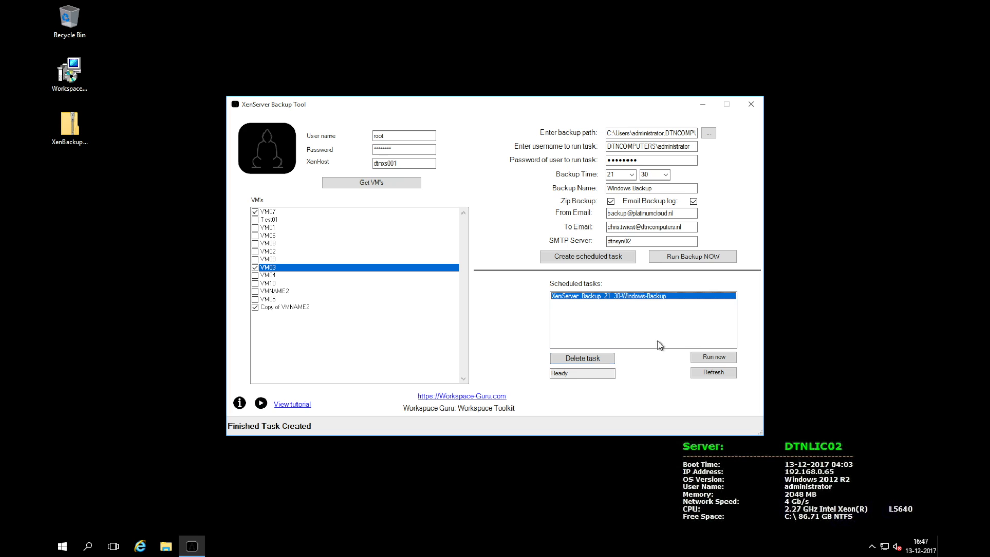
left_click(722, 359)
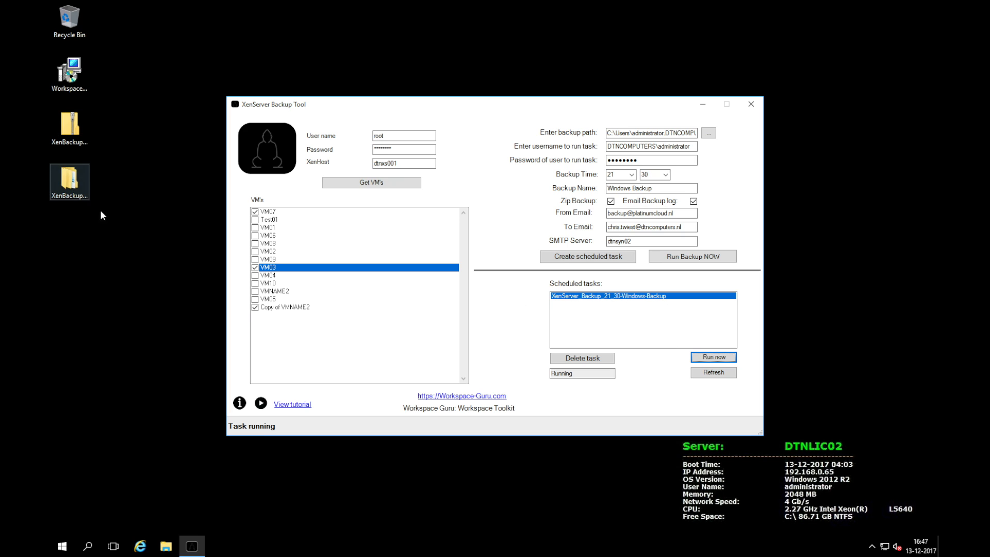
left_click(72, 128)
double_click(71, 128)
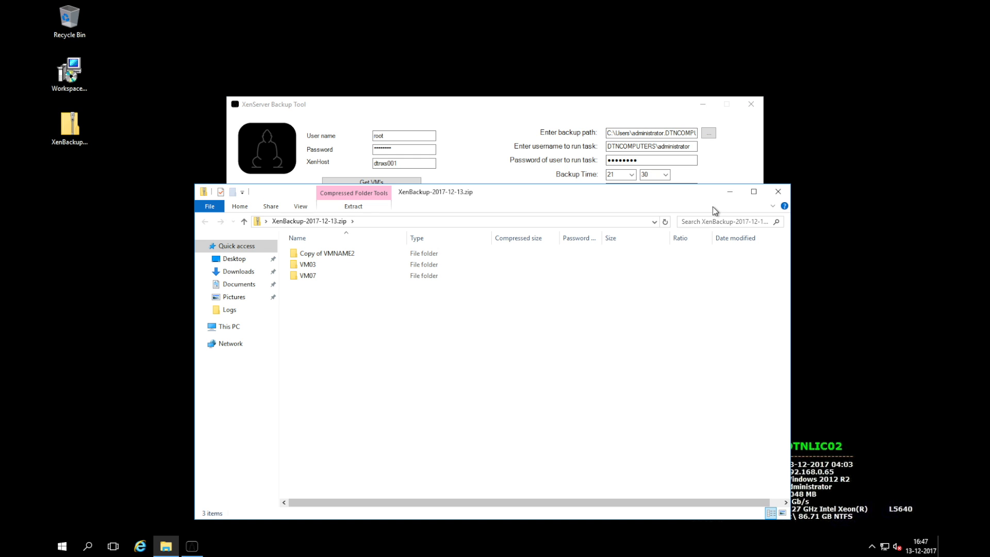
left_click(778, 192)
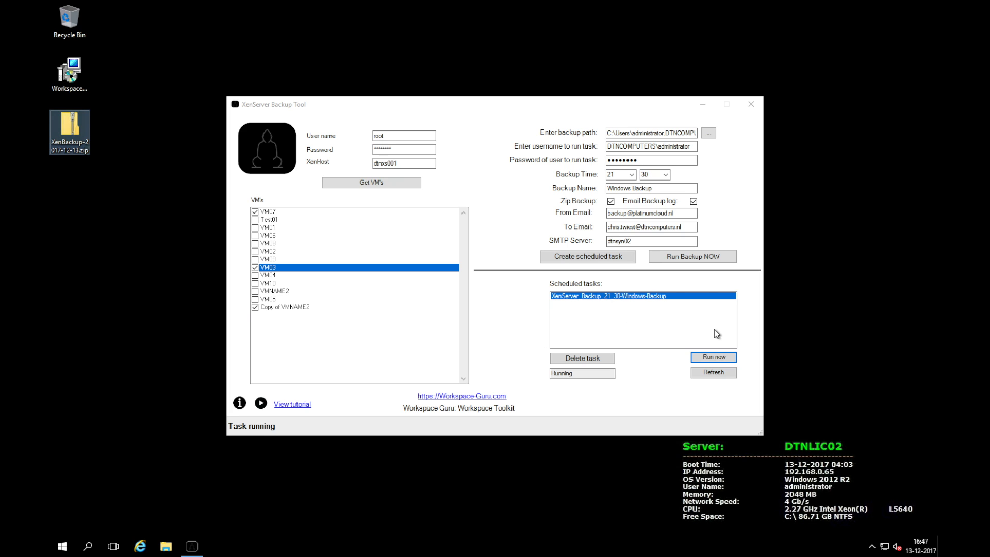
Refresh, delete the XenServer_Backup_21_30-Windows-Backup task, then re-create it and acknowledge Done.
left_click(714, 373)
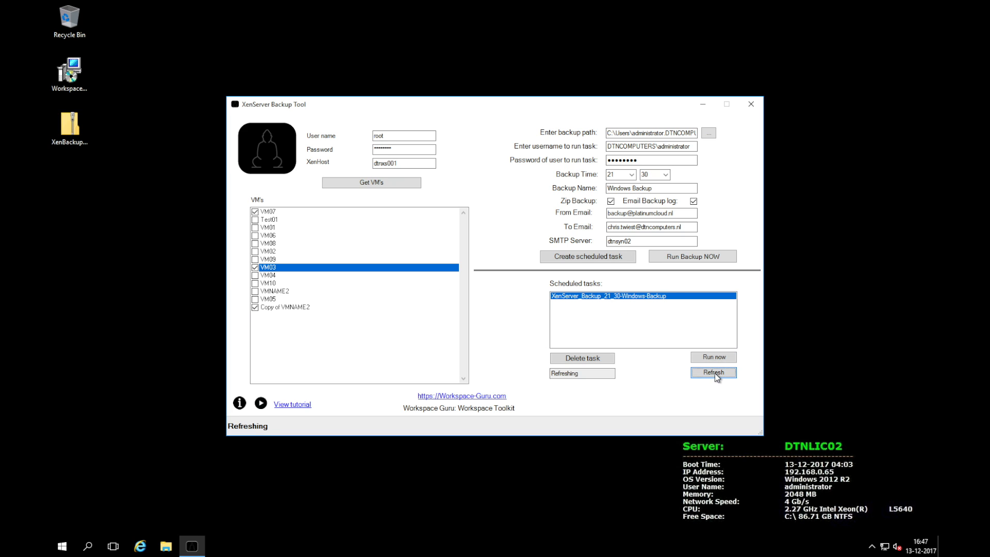
left_click(583, 377)
left_click(586, 357)
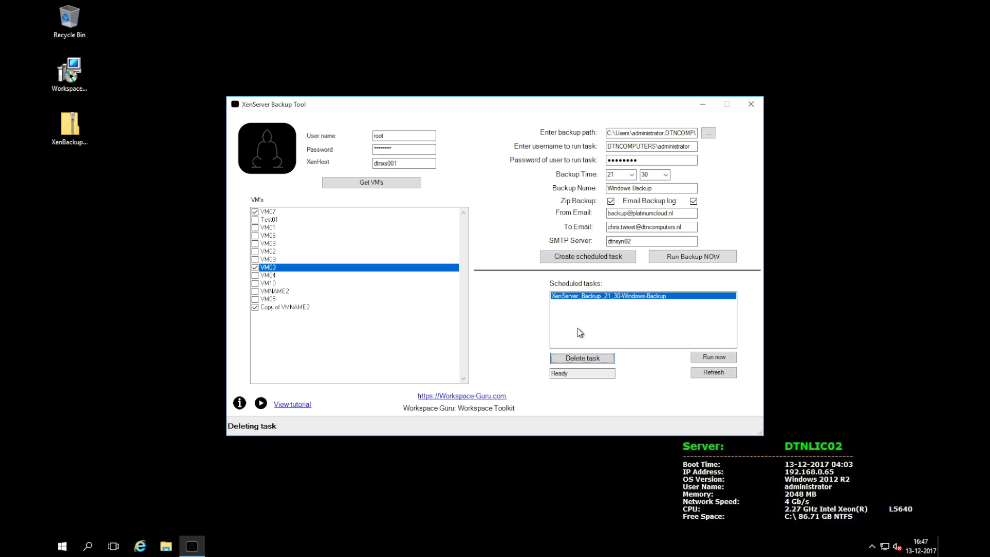
left_click(515, 306)
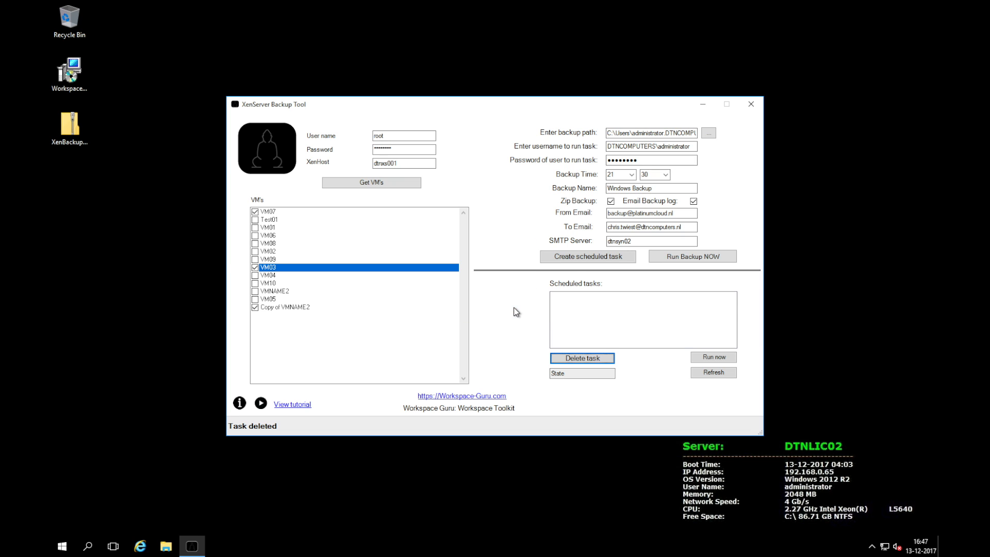
left_click(576, 261)
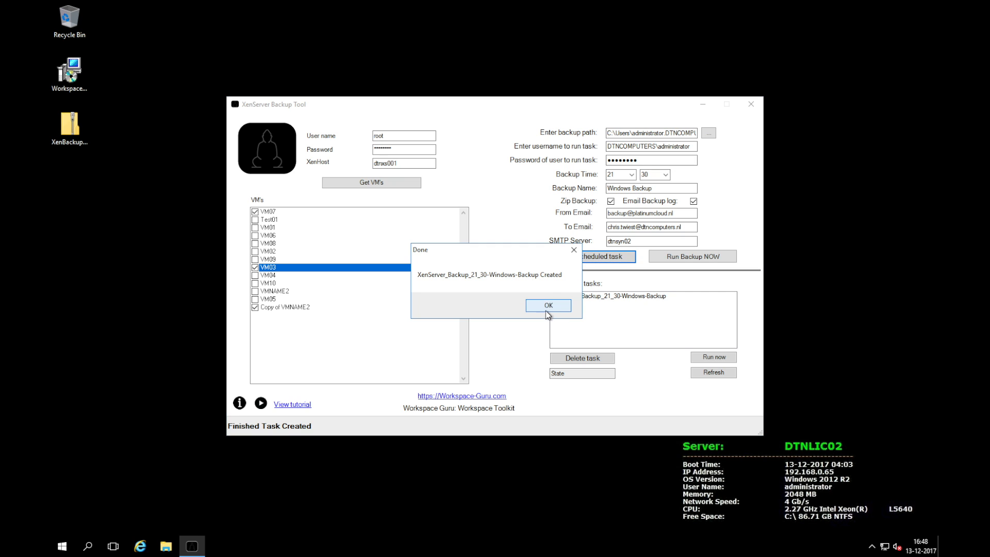
left_click(548, 310)
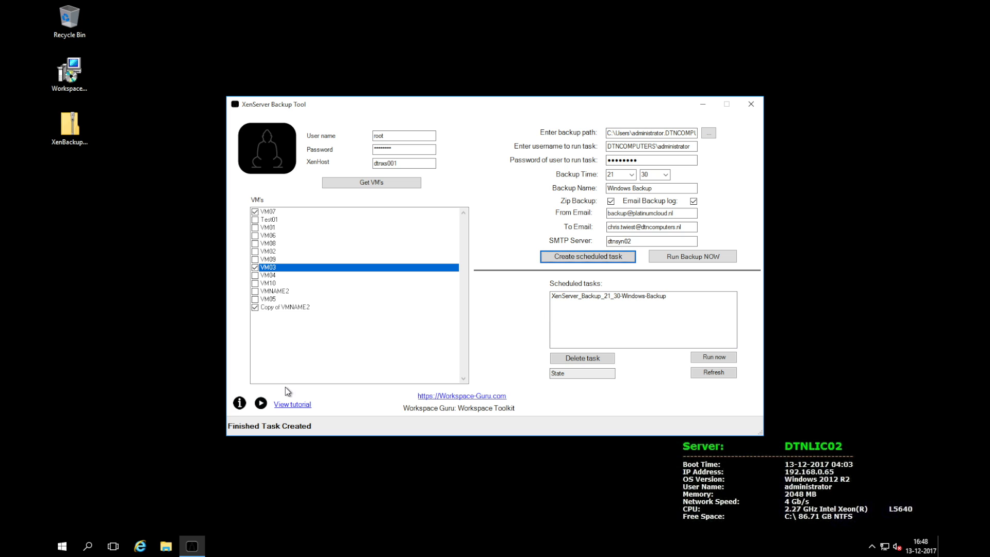
left_click(165, 546)
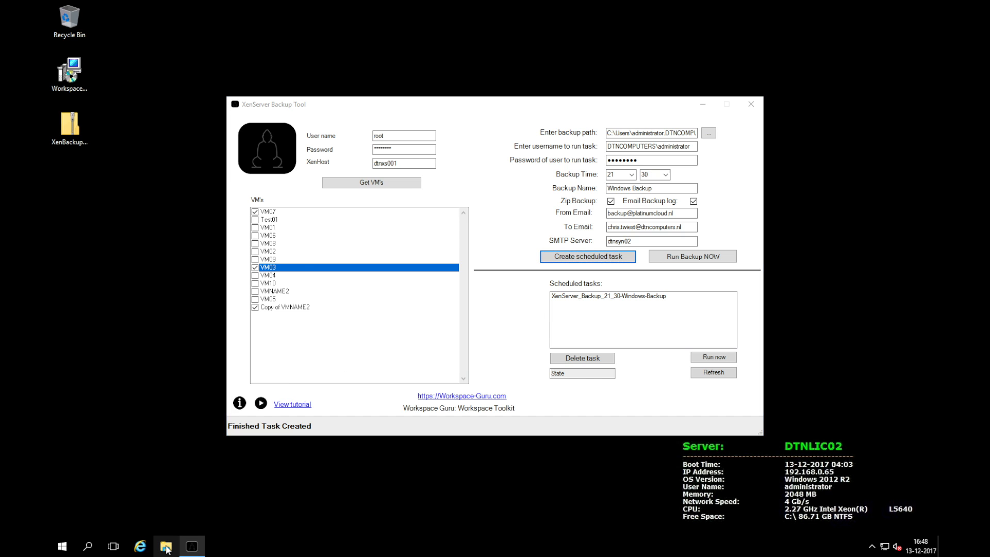
Browse to C:\ProgramData\Workspace-Guru\XenServer-Backup\Backup_Logs in File Explorer.
left_click(228, 327)
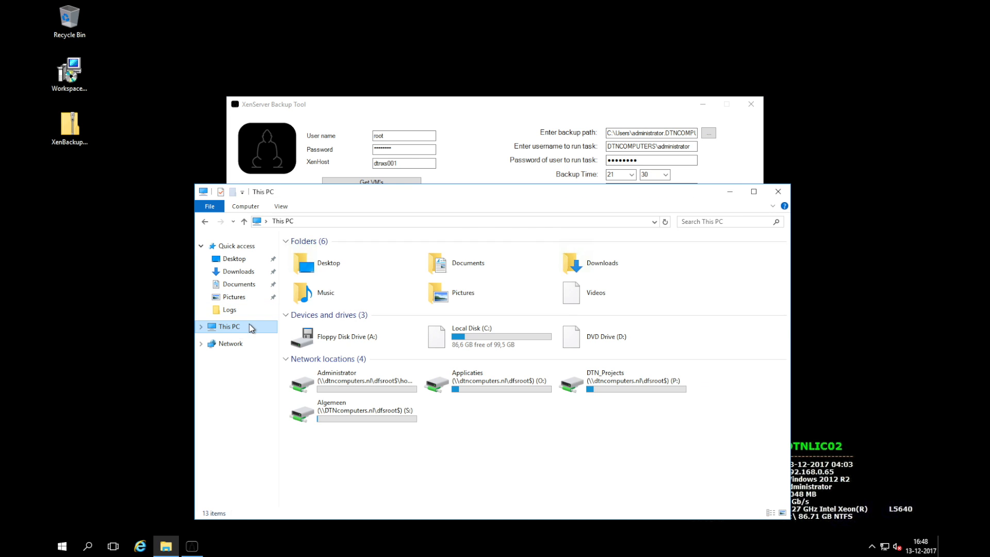
double_click(460, 341)
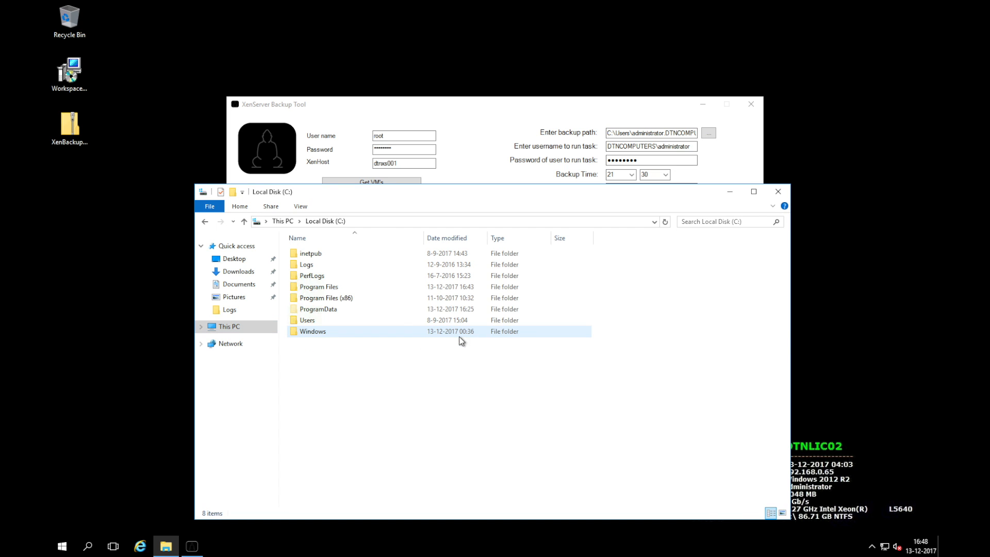
double_click(334, 311)
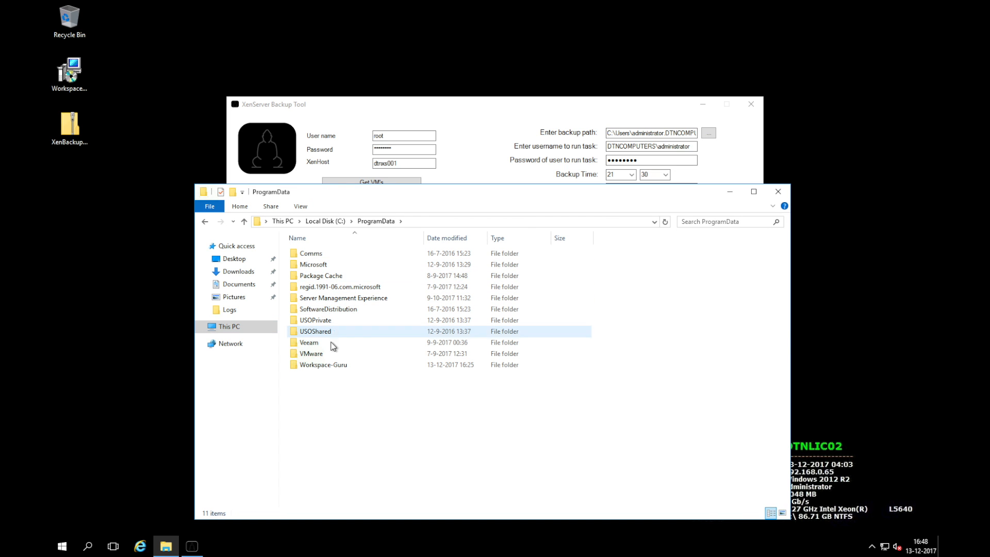
double_click(343, 367)
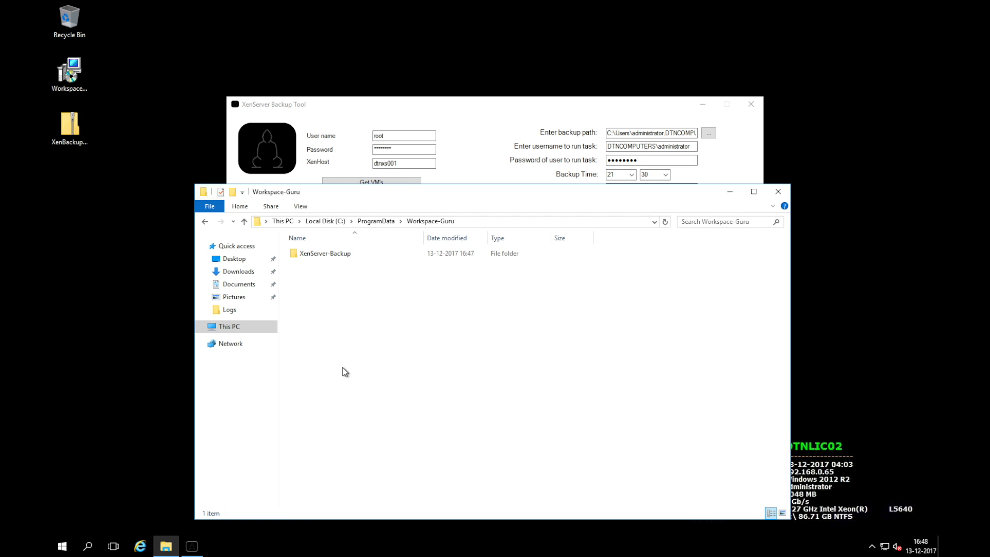
double_click(338, 257)
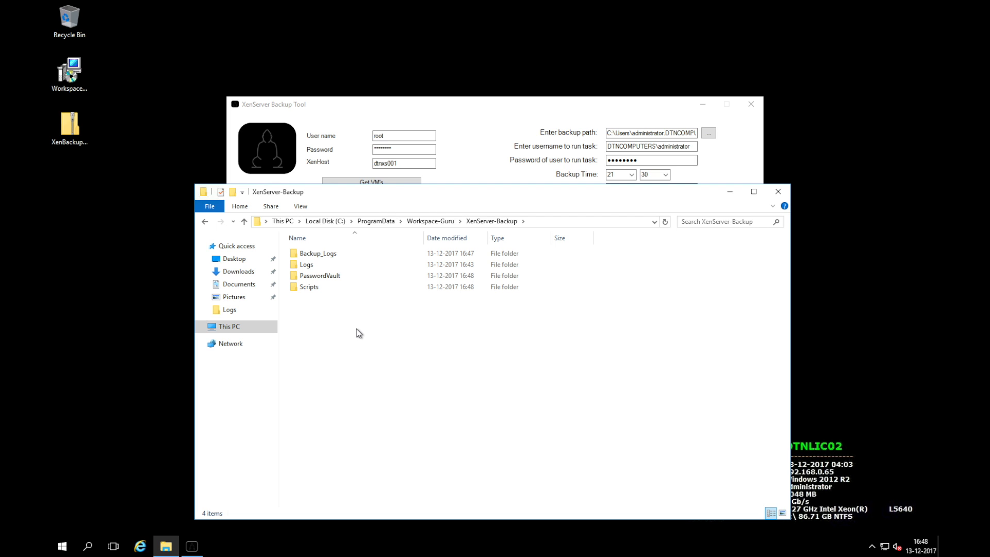
left_click(335, 255)
double_click(337, 256)
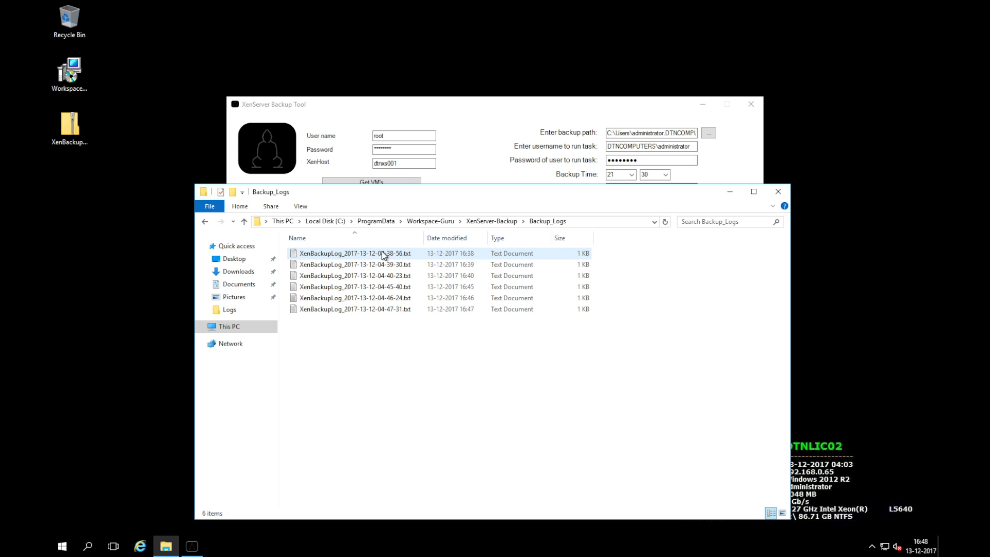
Sort the logs by date modified and review the newest log in Notepad.
left_click(456, 238)
double_click(402, 256)
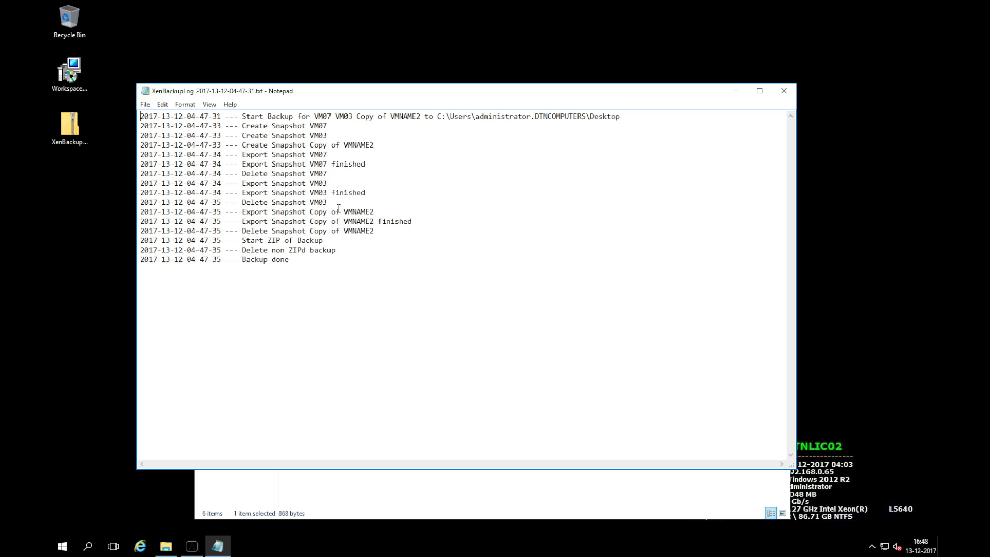
left_click(793, 92)
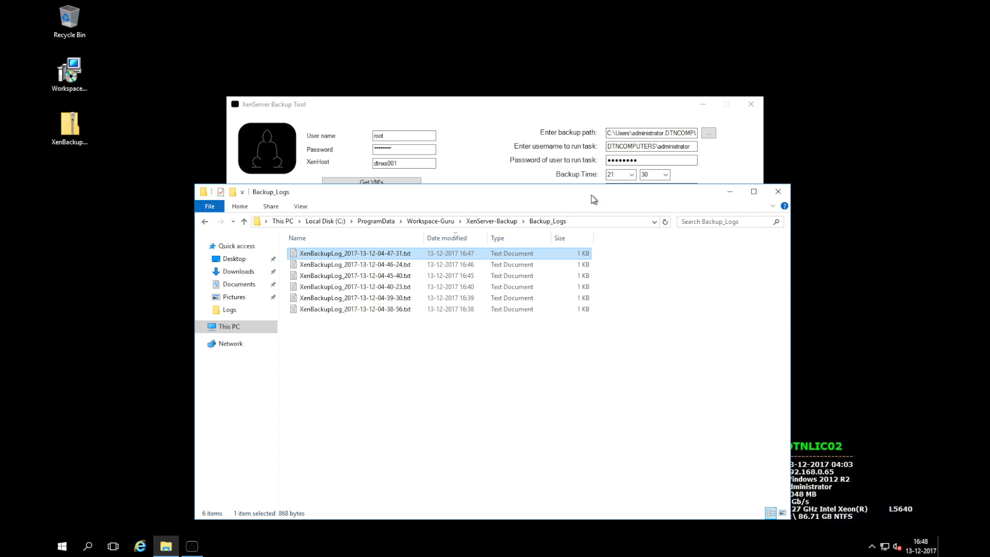
Open the XenServer-Backup Logs folder and switch back to the backup tool.
left_click(500, 222)
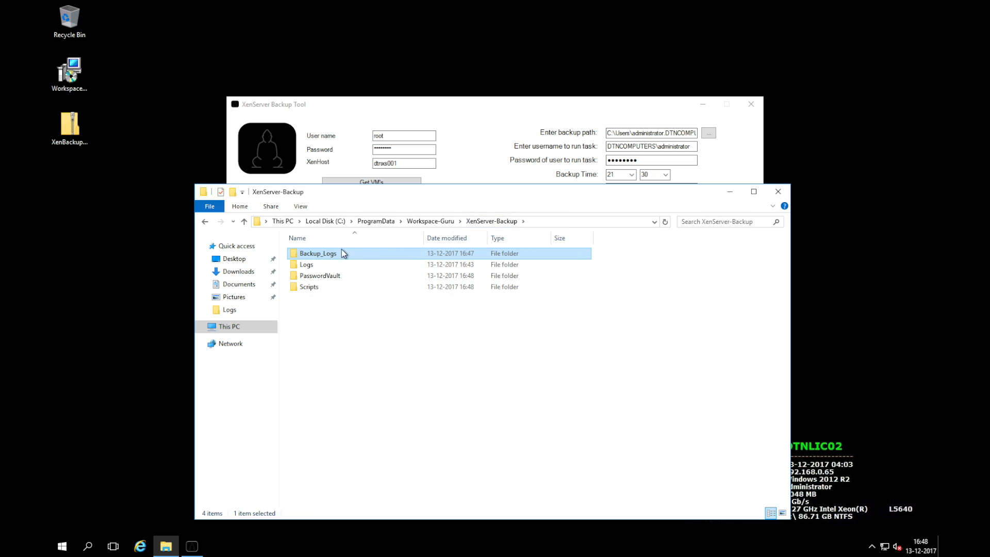
double_click(319, 266)
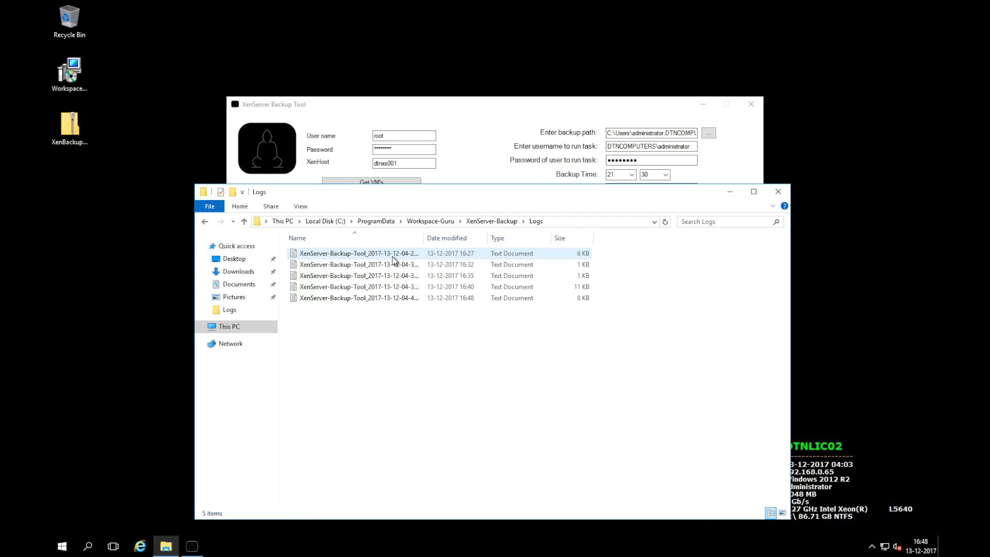
left_click(482, 163)
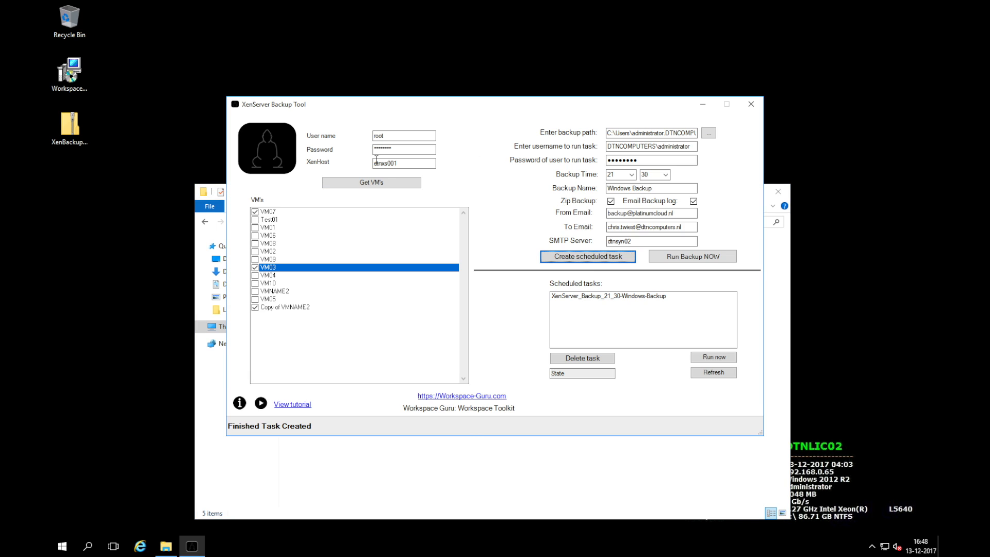
left_click(469, 455)
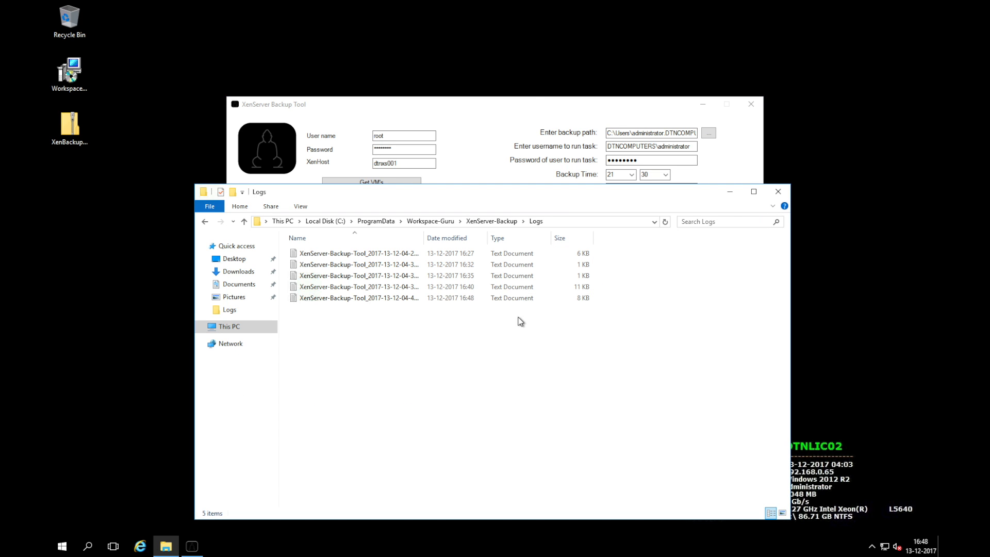
left_click(530, 115)
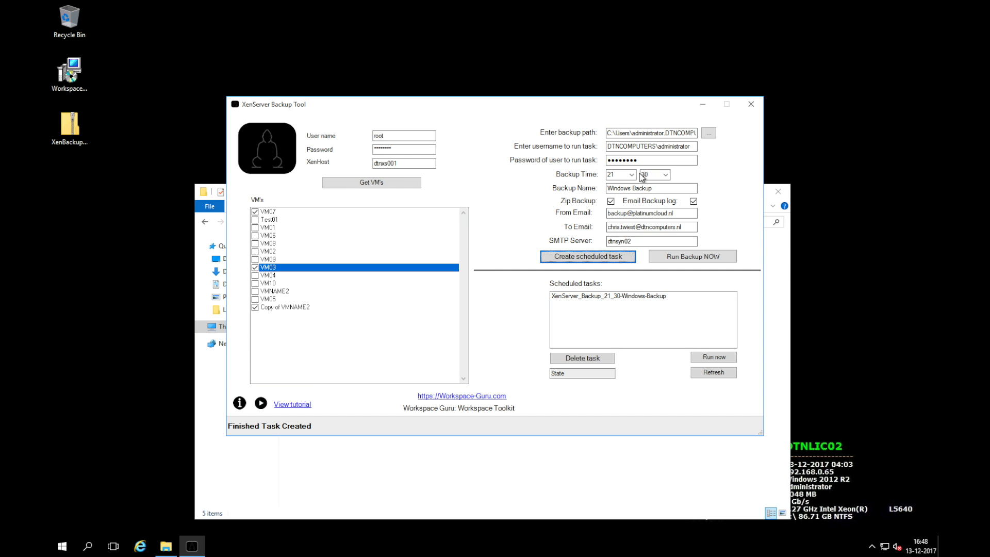
Remove the password's last character and retry task creation, dismissing the already-exists error.
left_click(653, 159)
key("BackSpace")
left_click(585, 258)
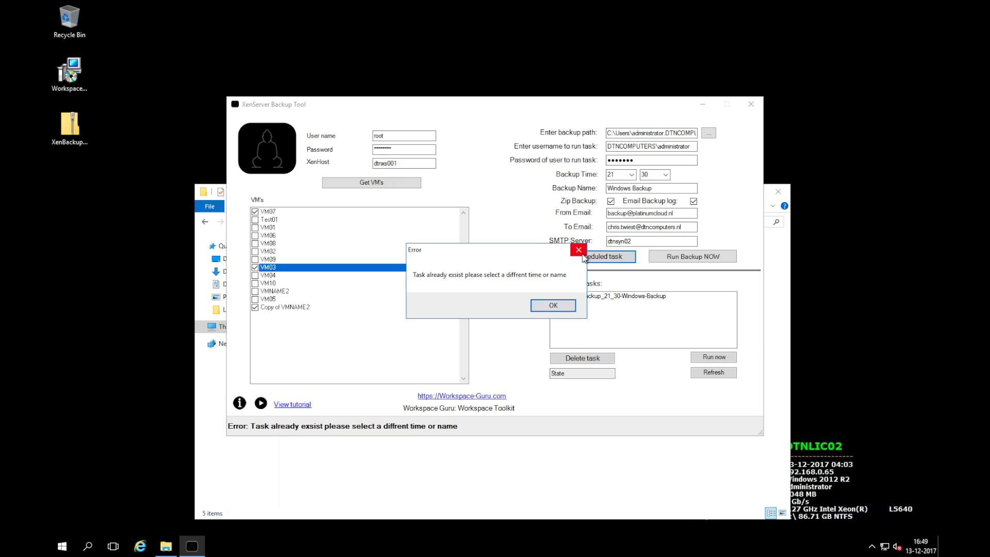
left_click(555, 307)
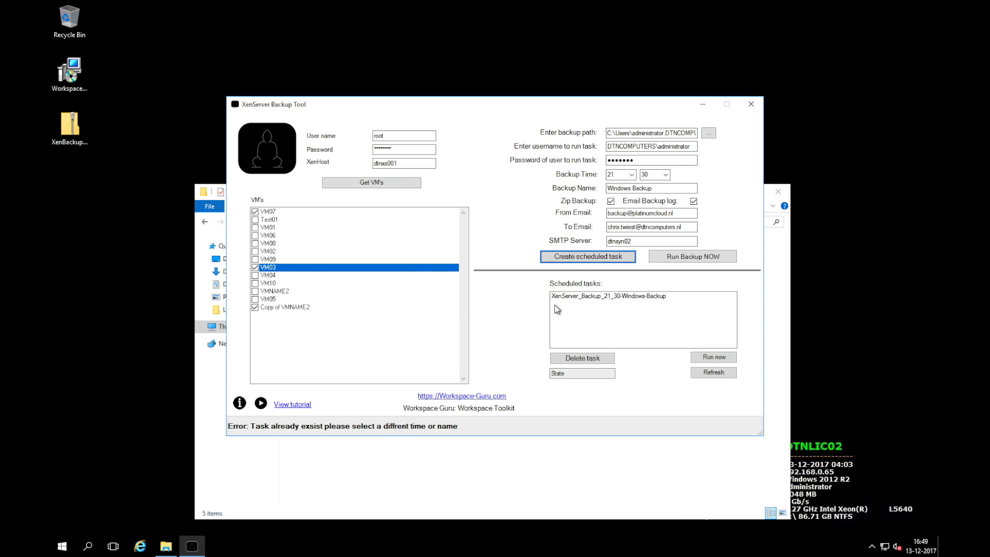
Rename the backup to Windows Backup2, retry, and dismiss the Task not created error.
left_click(659, 189)
type("2")
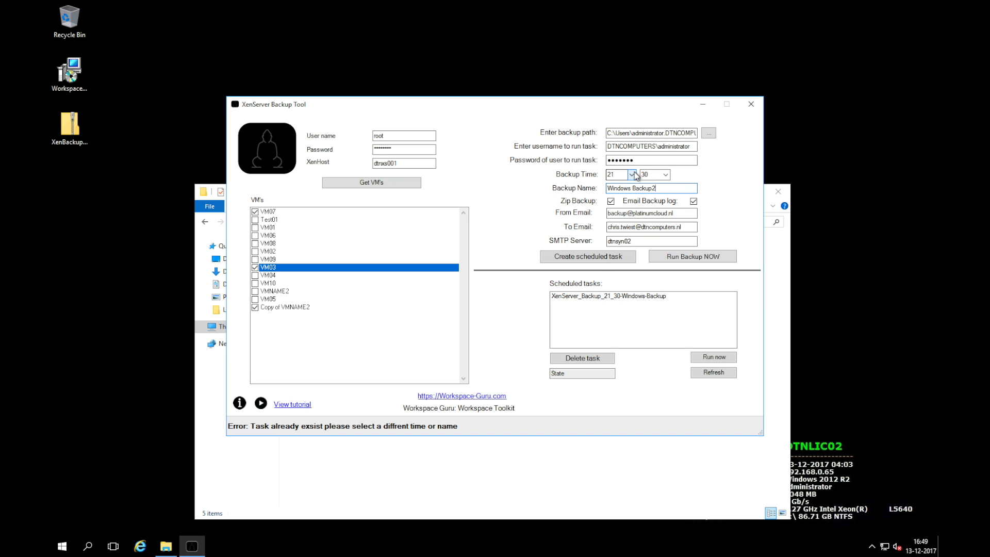
left_click(601, 257)
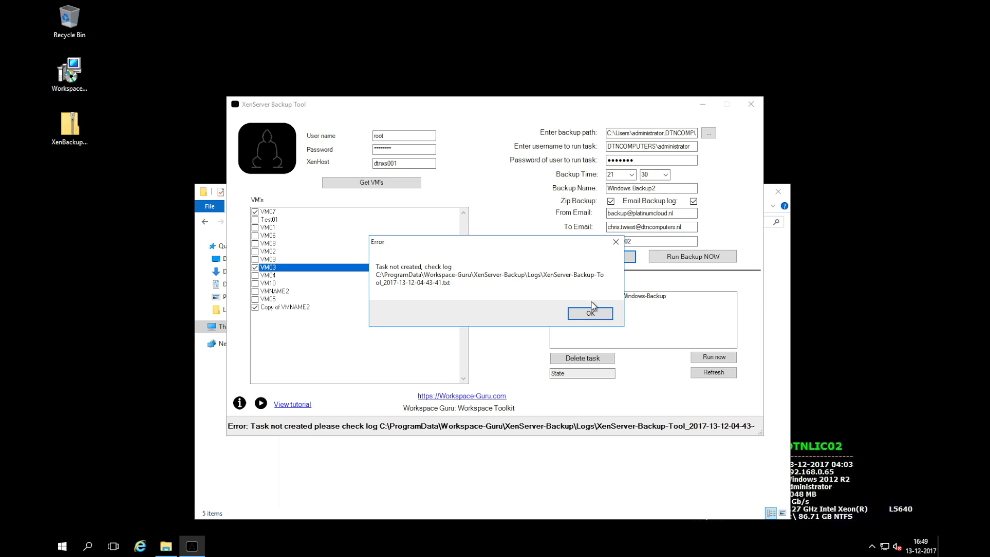
left_click(590, 314)
left_click(481, 479)
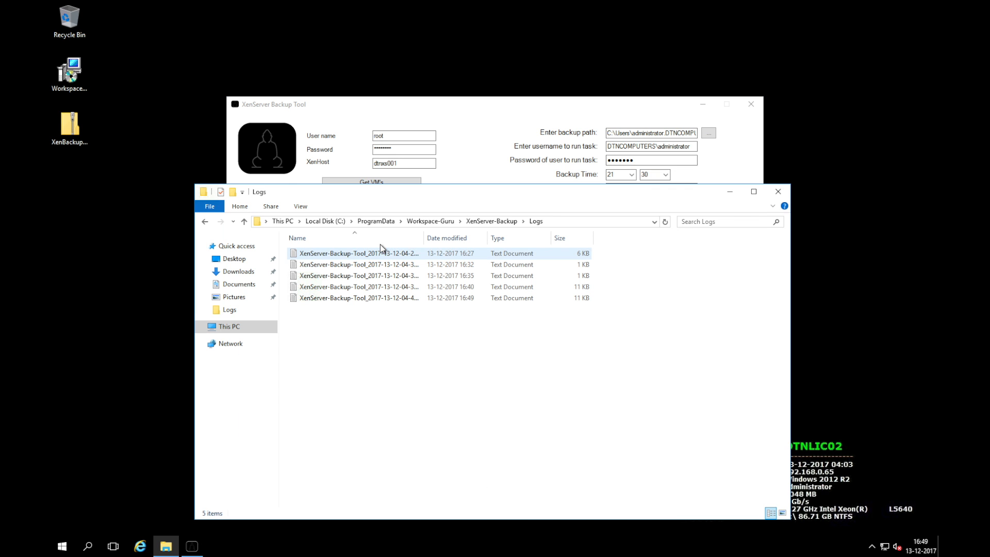
Open the newest tool log and highlight its Register-ScheduledTask password error line.
left_click(458, 241)
double_click(405, 253)
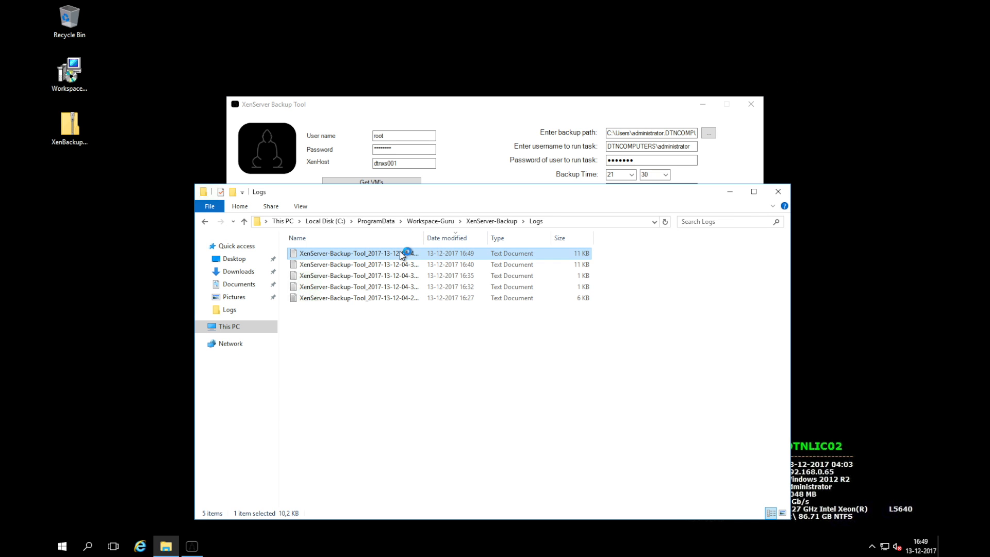
left_click_drag(792, 200, 789, 450)
left_click_drag(273, 356, 416, 375)
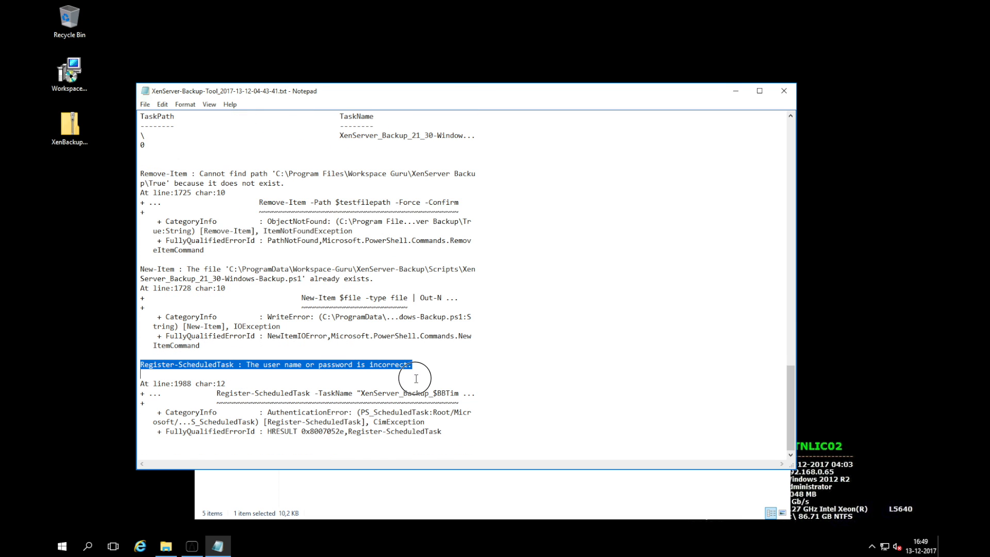
Close the log and return to the XenServer-Backup folder.
left_click(416, 375)
left_click(785, 90)
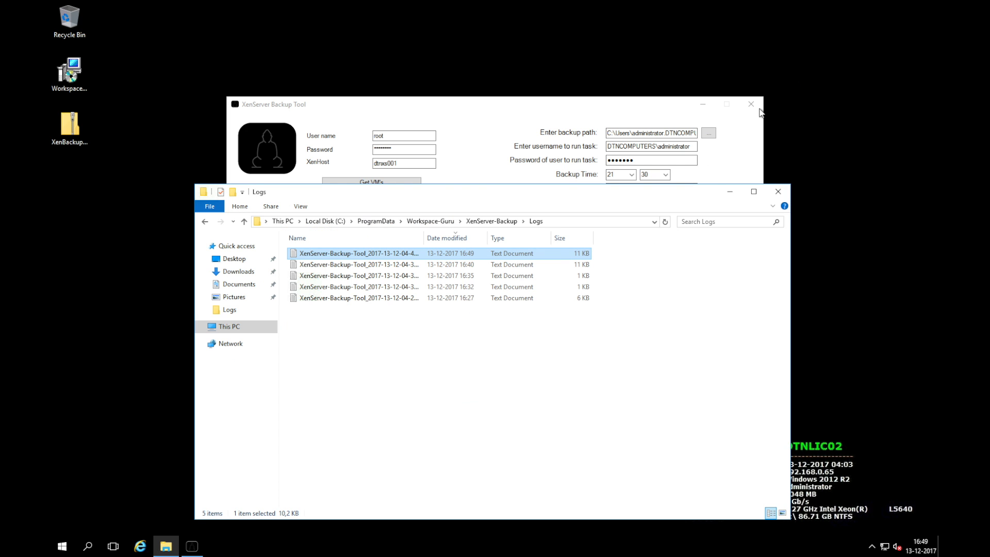
left_click(494, 221)
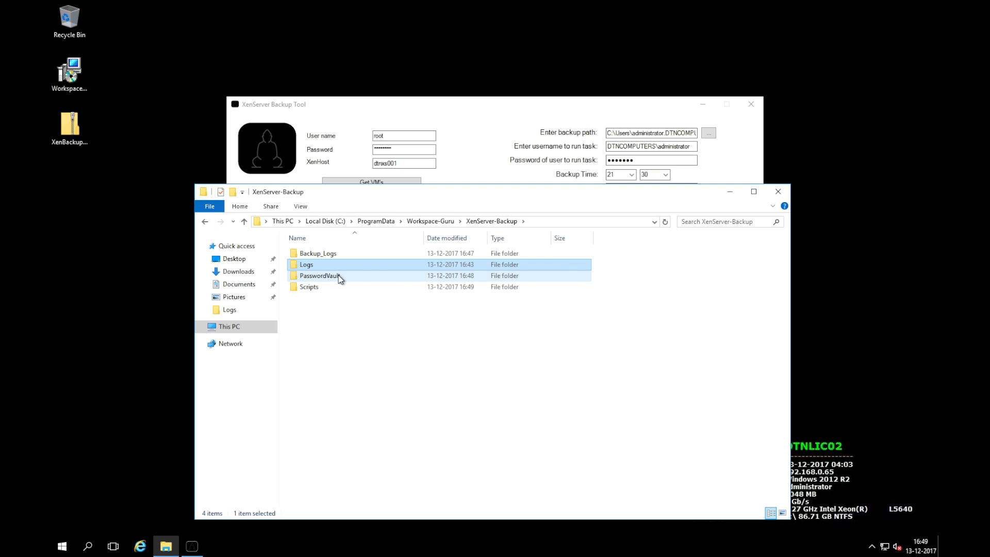
View the encoded password file in PasswordVault, then return to XenServer-Backup.
double_click(340, 277)
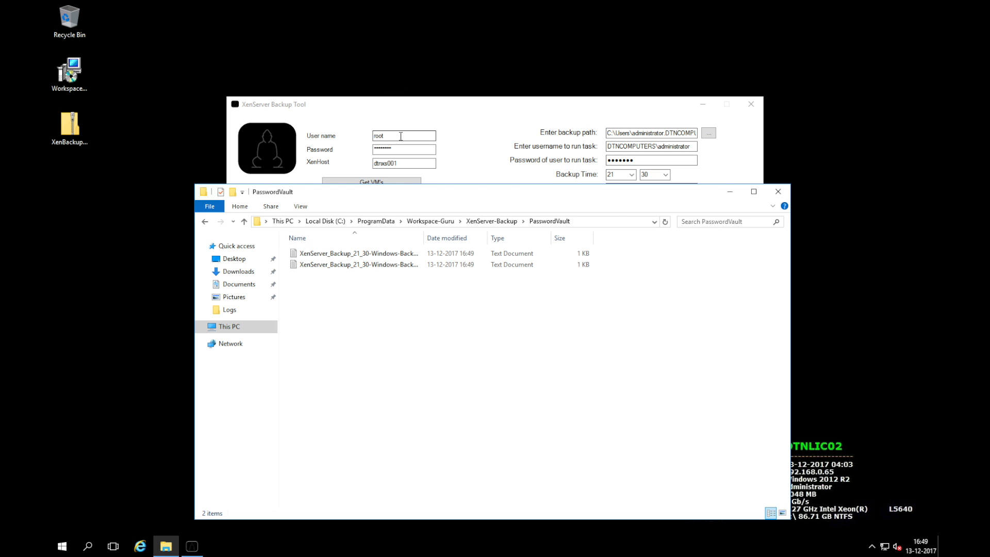
left_click_drag(466, 106, 506, 55)
left_click(437, 392)
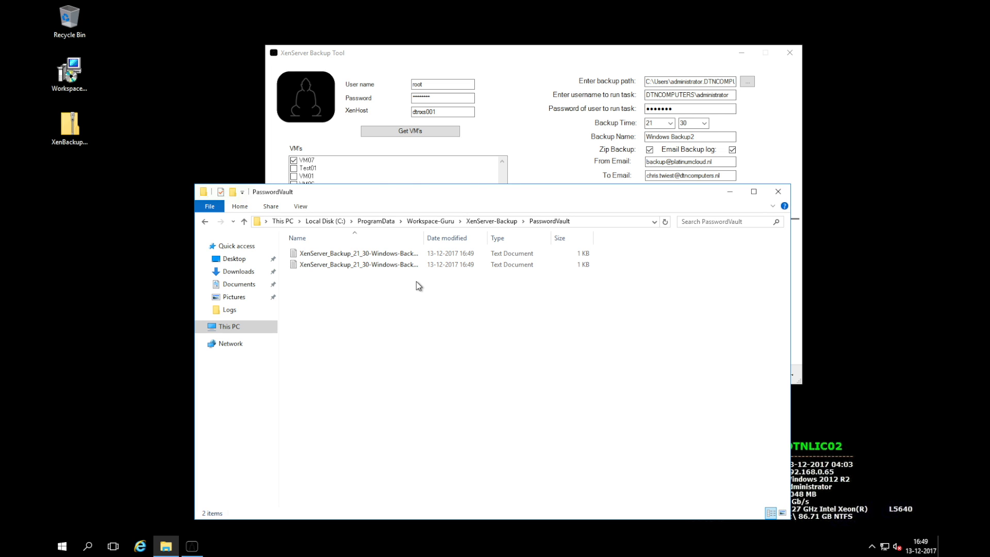
double_click(408, 253)
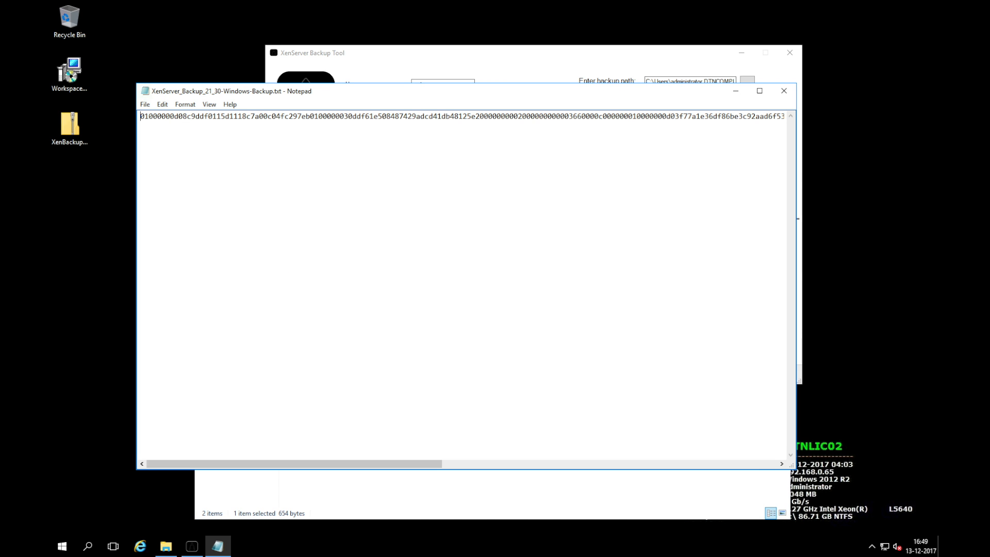
left_click(784, 91)
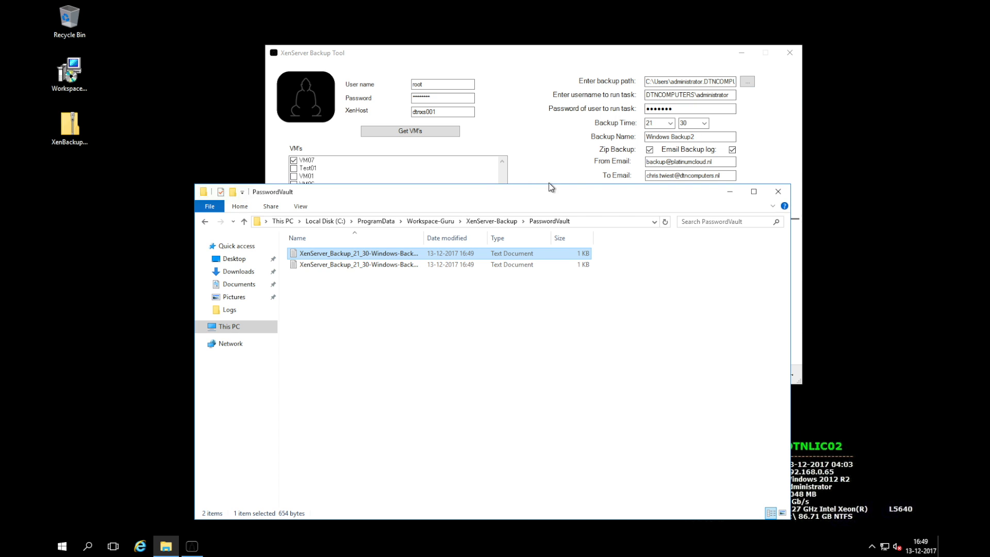
left_click(500, 220)
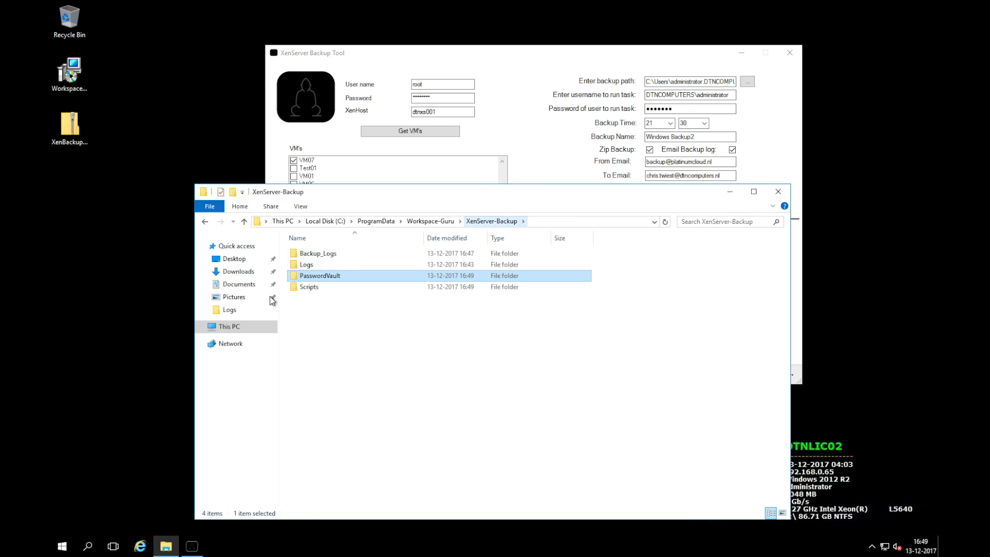
Open XenServer_Backup_21_30-Windows-Backup.ps1 from Scripts for editing in PowerShell ISE.
double_click(310, 287)
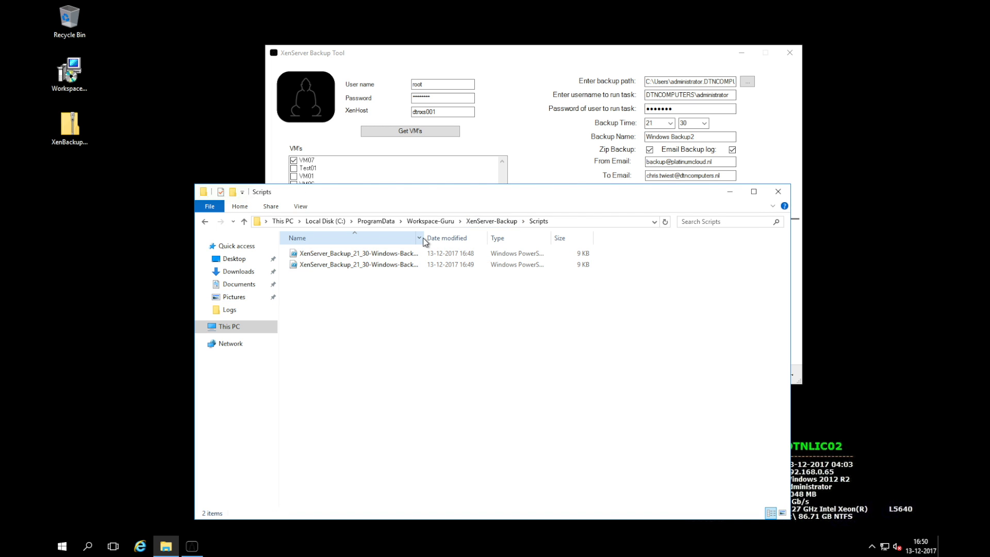
left_click_drag(423, 239, 512, 246)
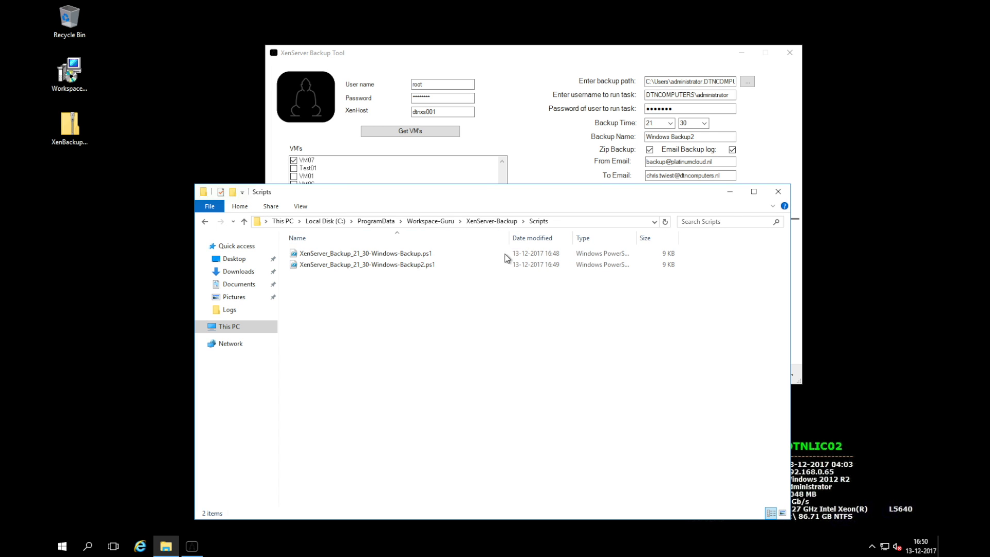
left_click(419, 254)
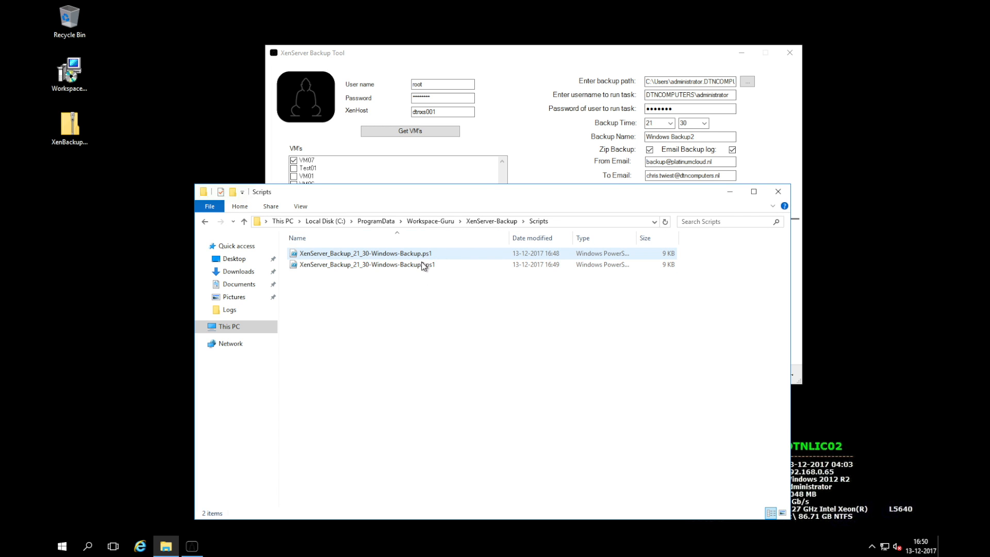
left_click(413, 255)
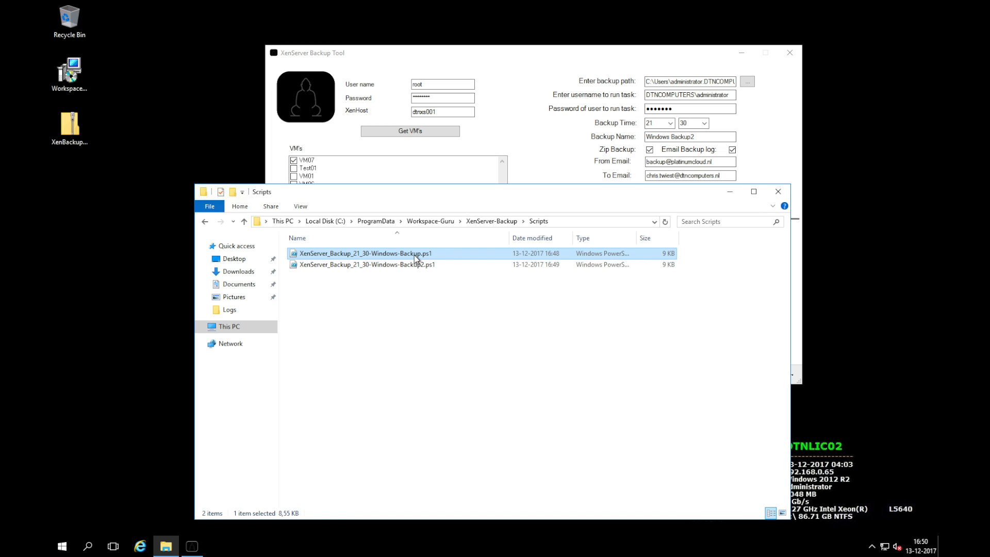
right_click(415, 256)
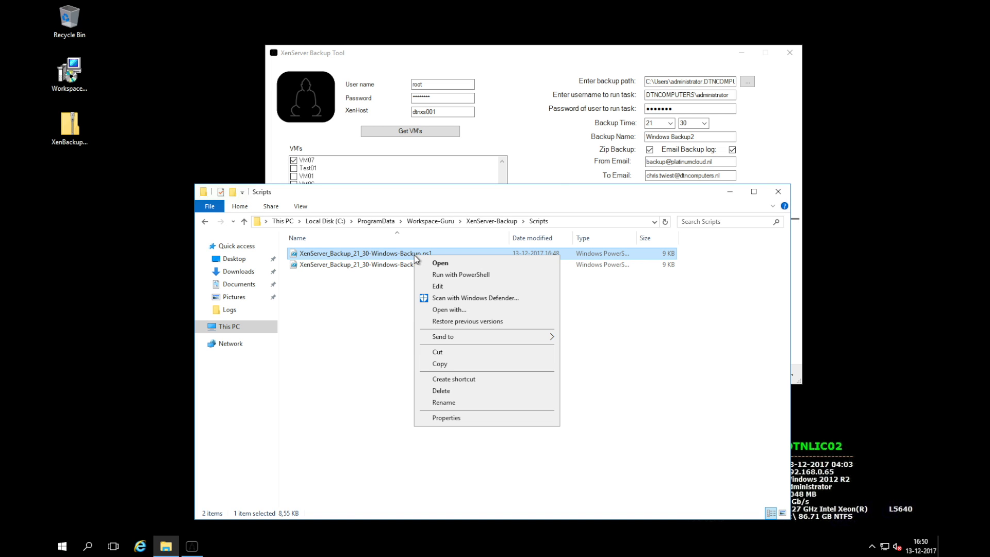
left_click(439, 286)
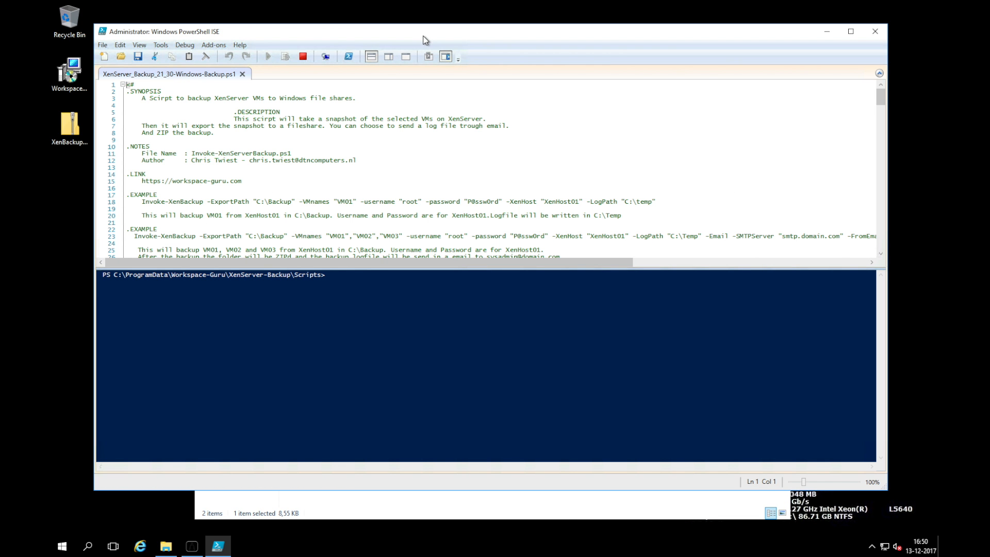
Read the backup script to its final Invoke-XenBackup call for VM07, VM03 and Copy of VMNAME2.
double_click(425, 35)
left_click(406, 145)
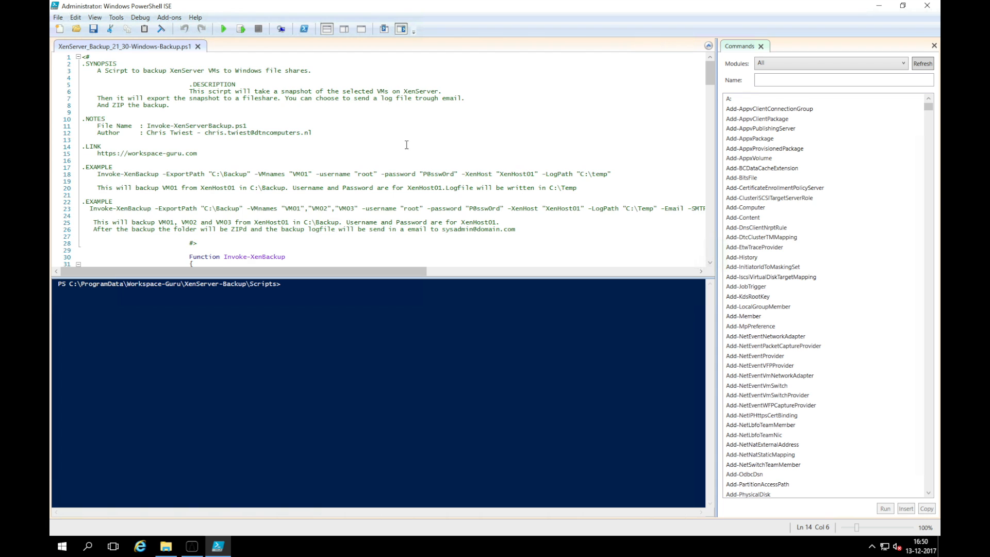
scroll(406, 145, "down", 1)
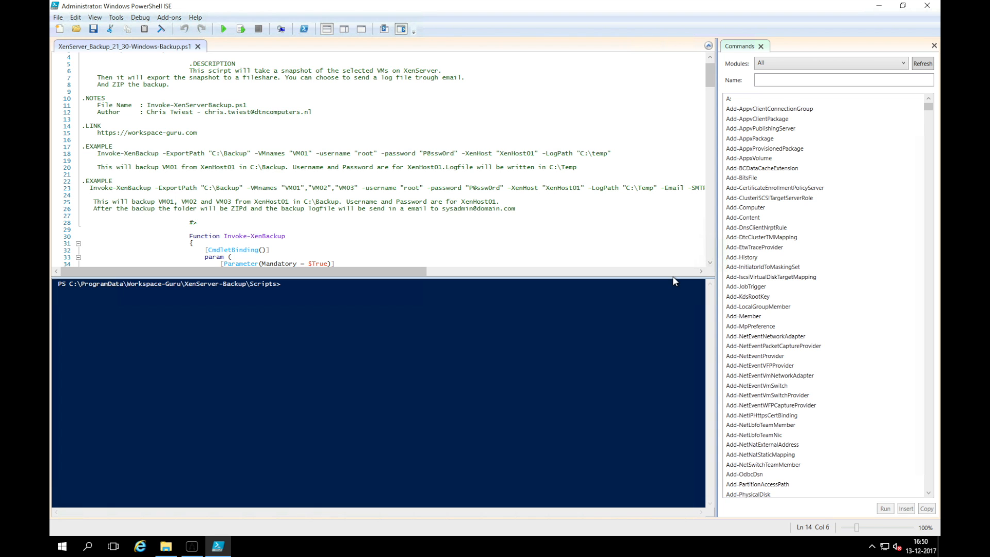
left_click_drag(670, 277, 670, 397)
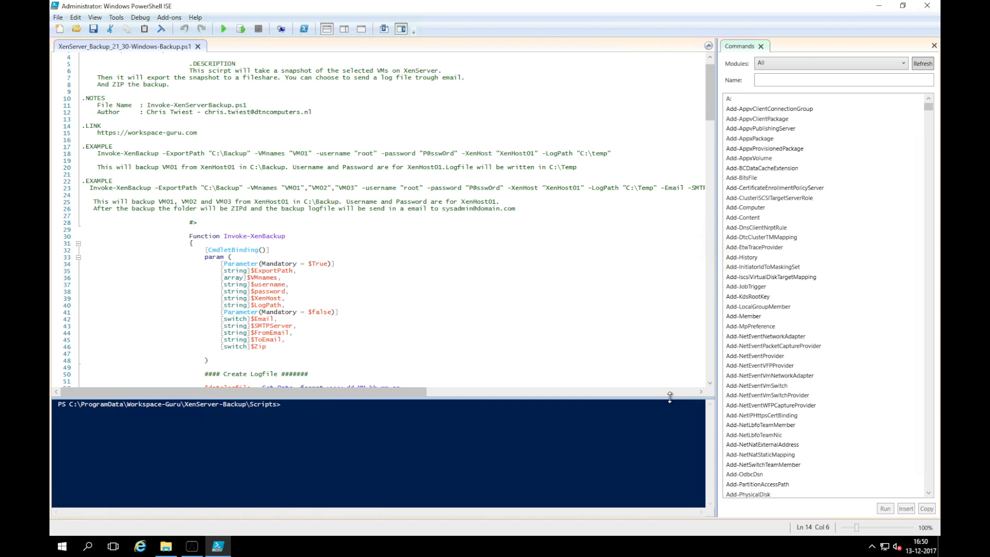
scroll(509, 285, "down", 20)
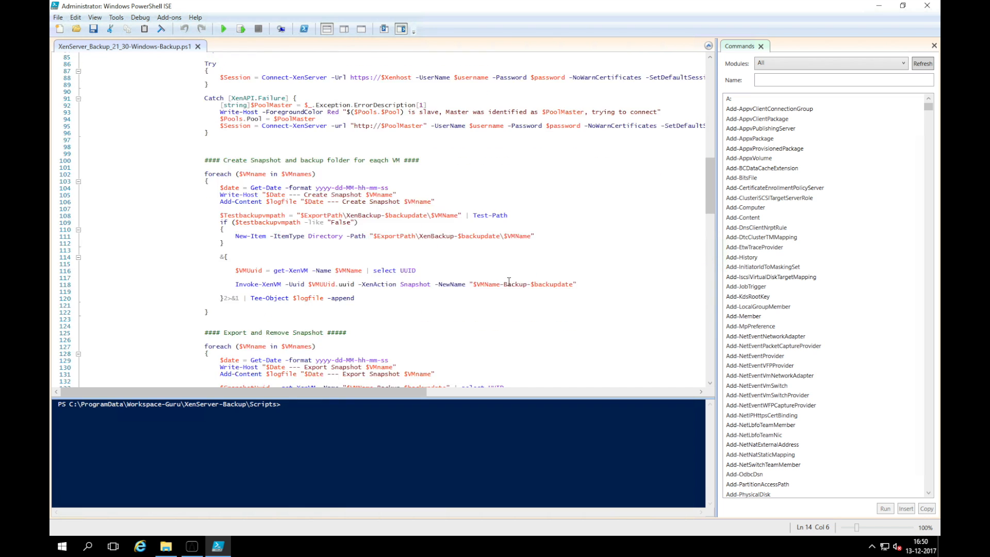
scroll(509, 282, "down", 20)
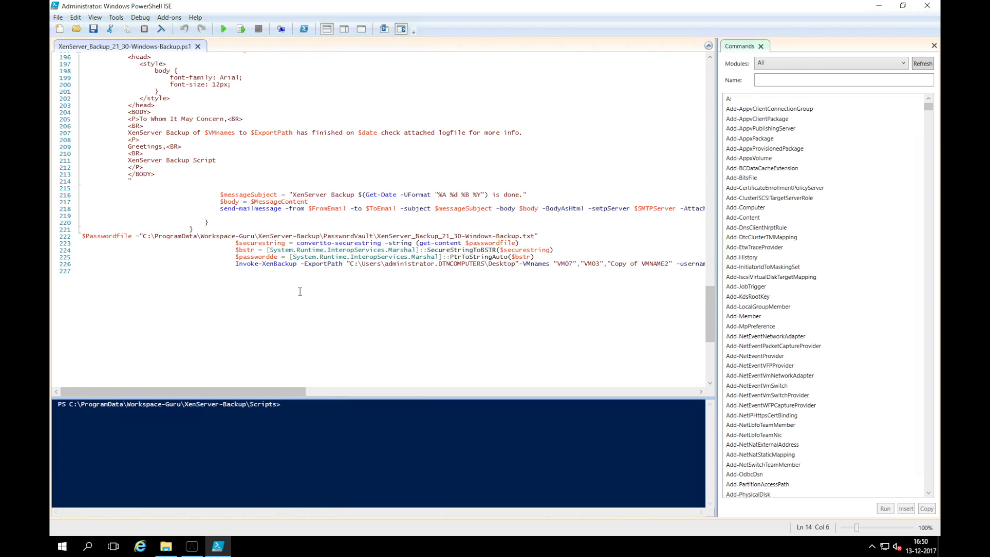
left_click_drag(290, 393, 342, 396)
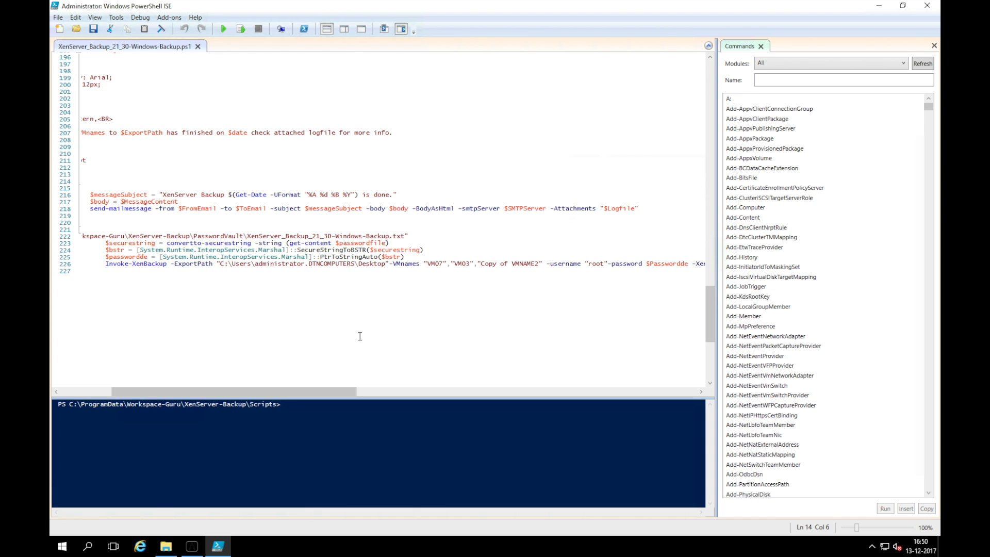
left_click_drag(339, 394, 447, 381)
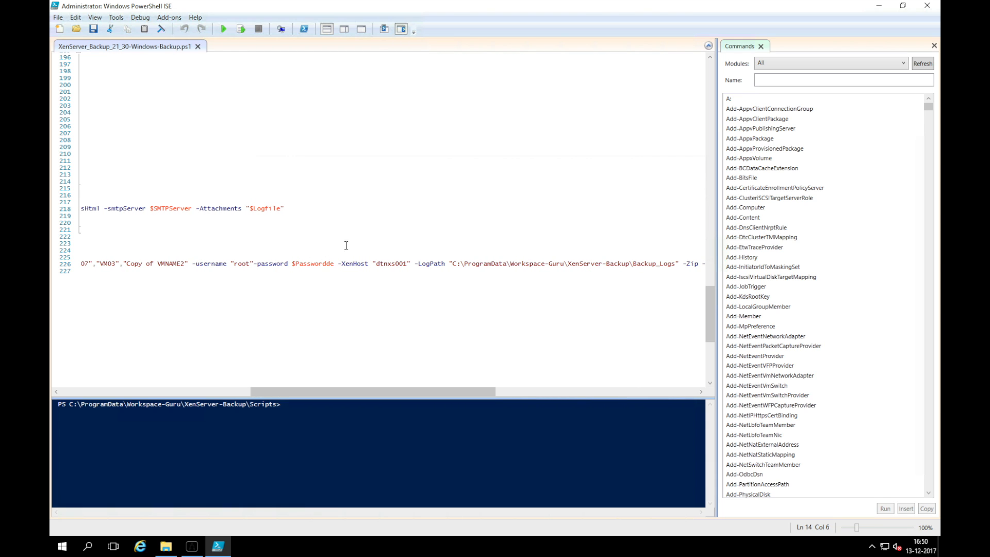
Close PowerShell ISE and show the tasks in Task Scheduler's Library.
left_click(927, 6)
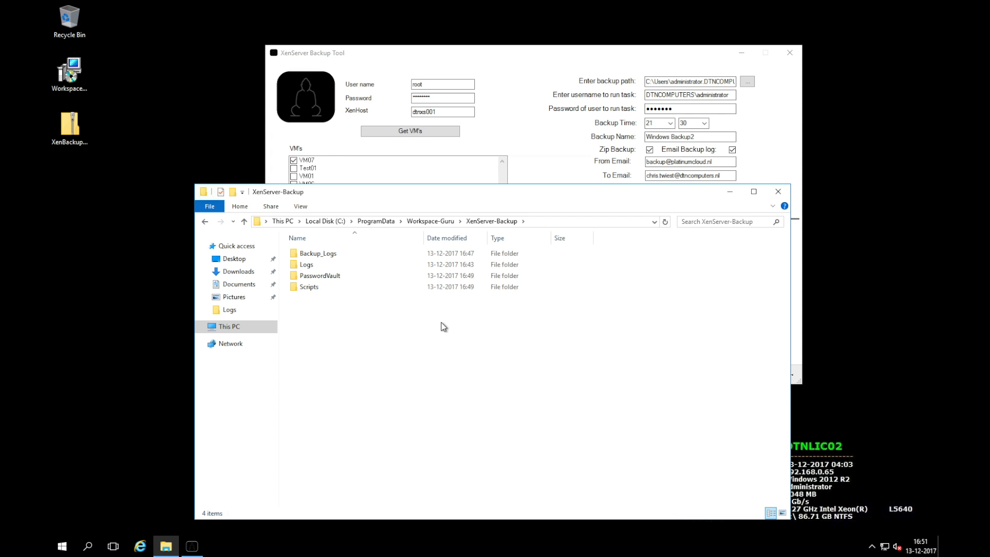
left_click(87, 548)
type("t")
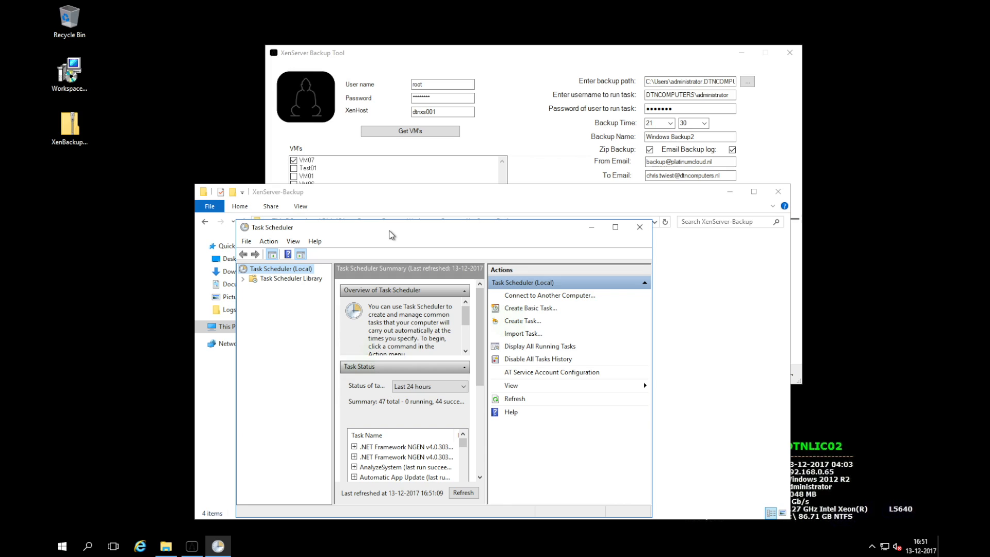
double_click(390, 231)
left_click(98, 56)
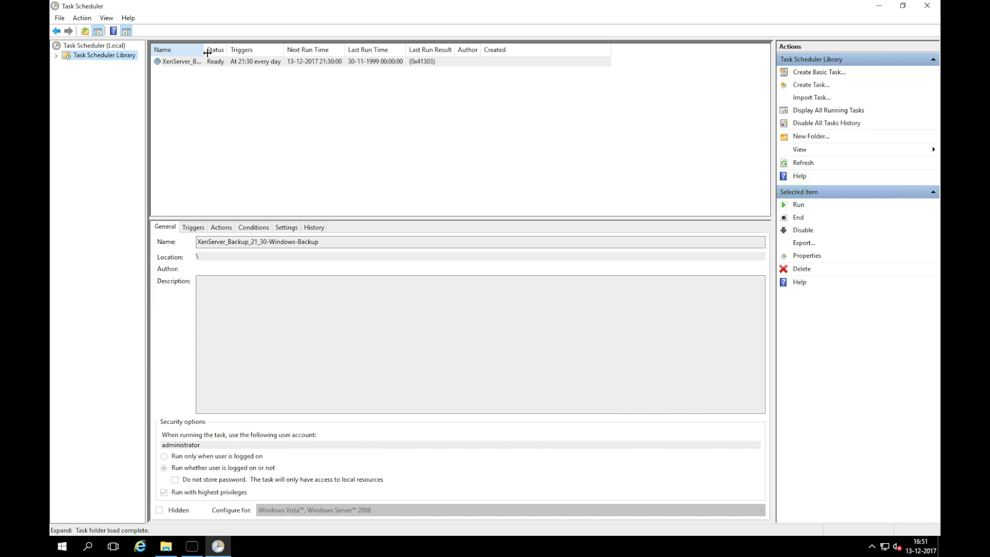
Confirm the backup task runs powershell.exe with the 21:30 backup script, then close Task Scheduler.
left_click_drag(206, 51, 268, 55)
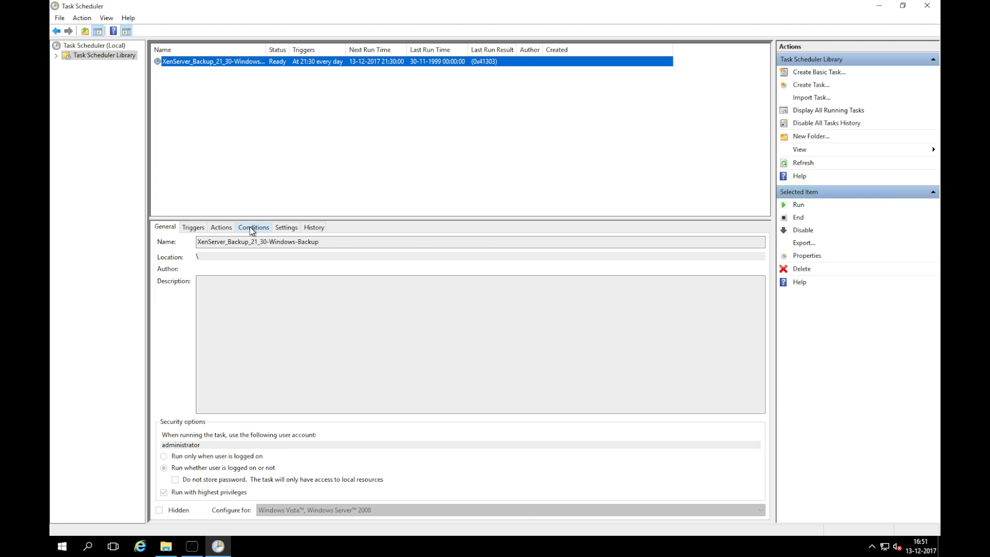
left_click(222, 227)
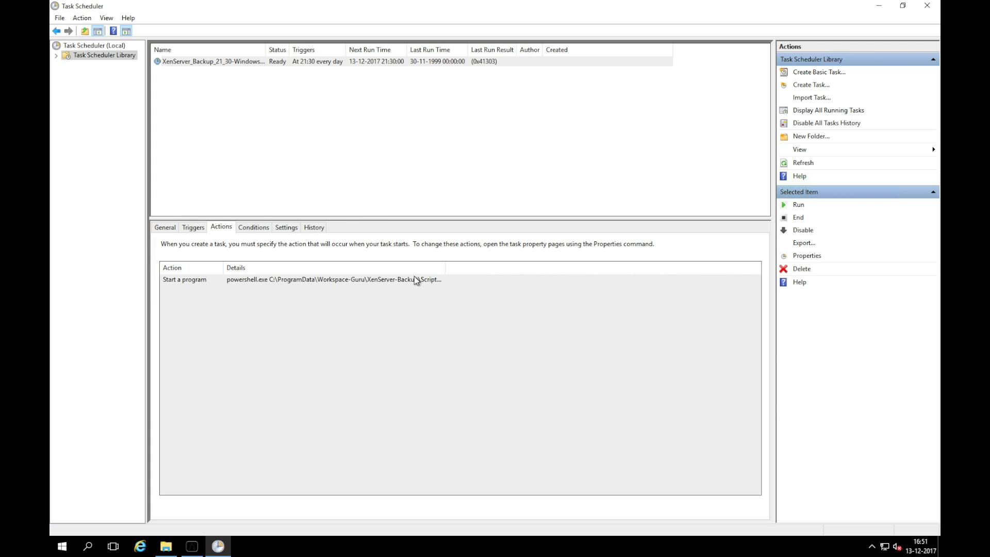
left_click_drag(446, 272, 666, 294)
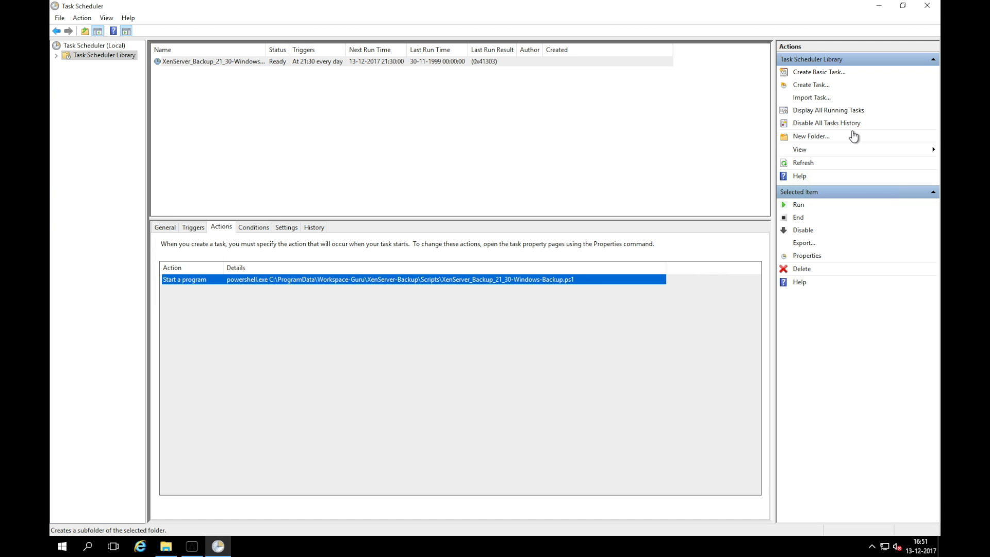
left_click(934, 5)
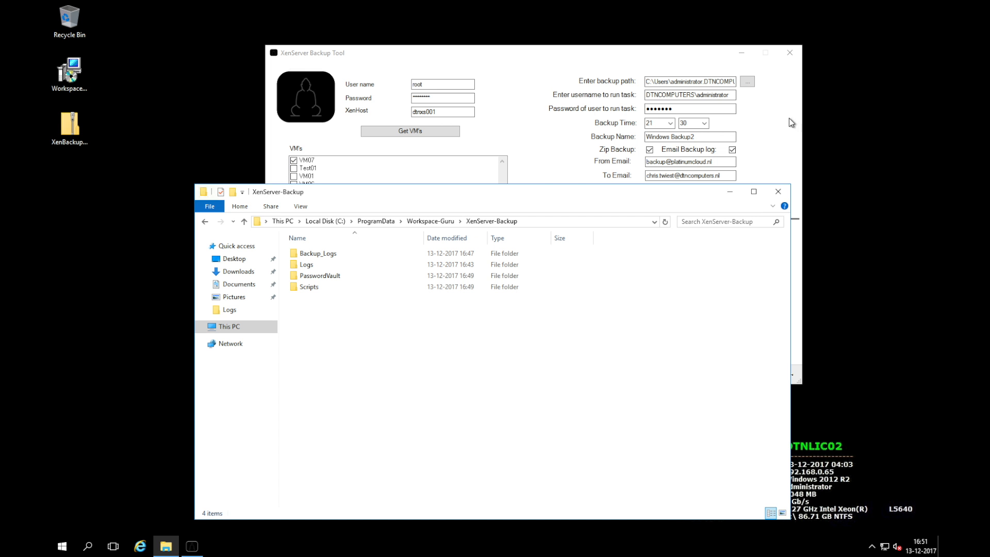
Close the XenServer-Backup Explorer window to reveal the backup tool's scheduled task.
left_click(783, 191)
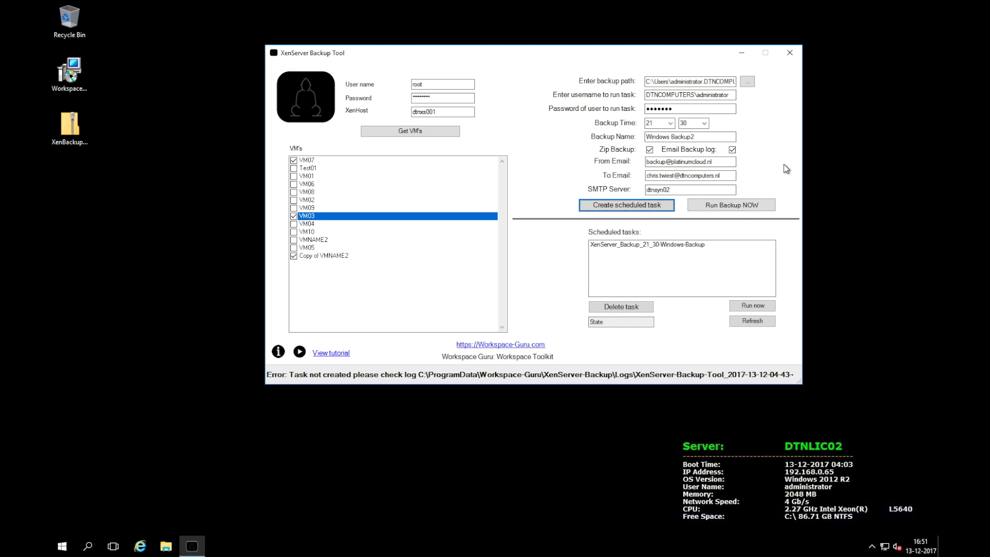